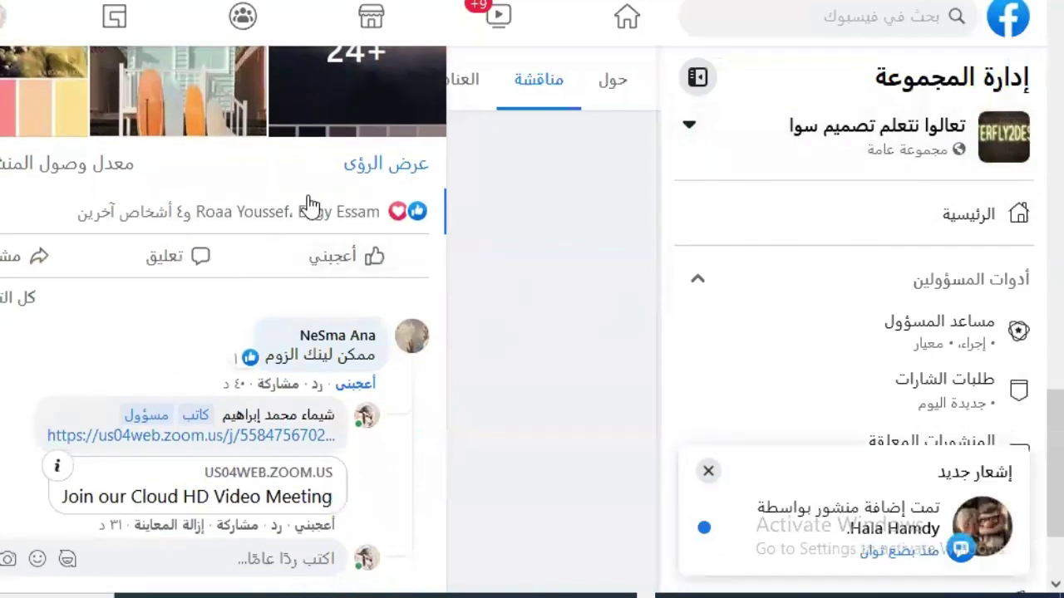
# View the Cool and Warm color chart and browse through the reference images that follow it.
pyautogui.scroll(5, 309, 206)
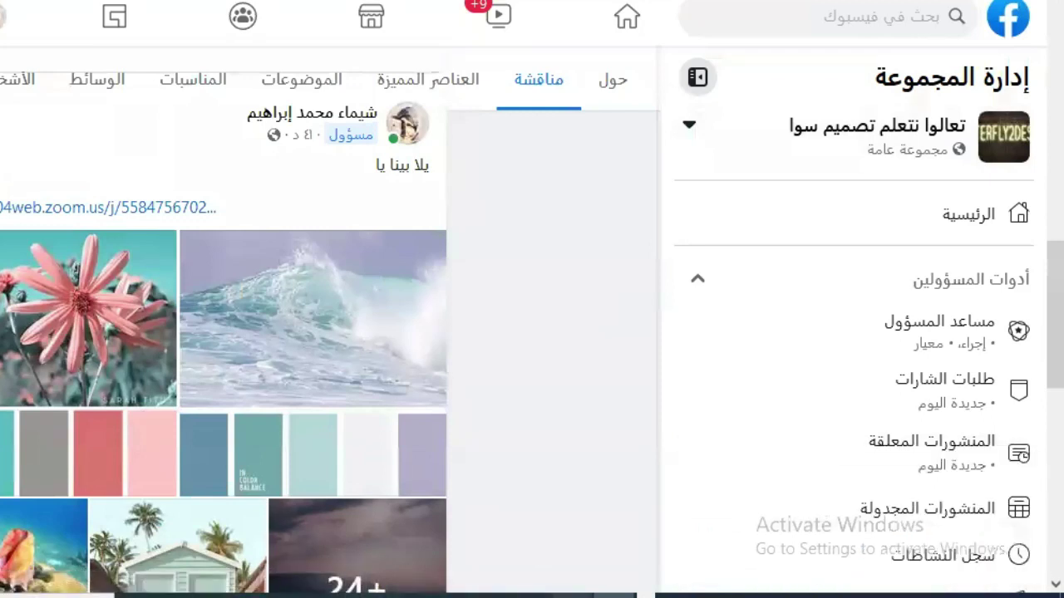
pyautogui.click(373, 549)
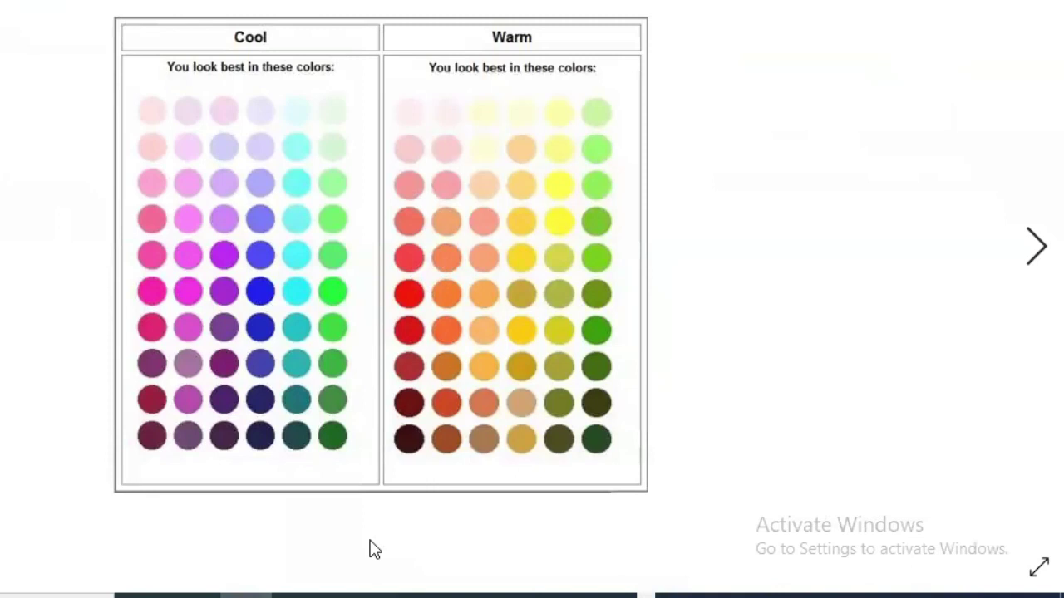
pyautogui.click(1034, 249)
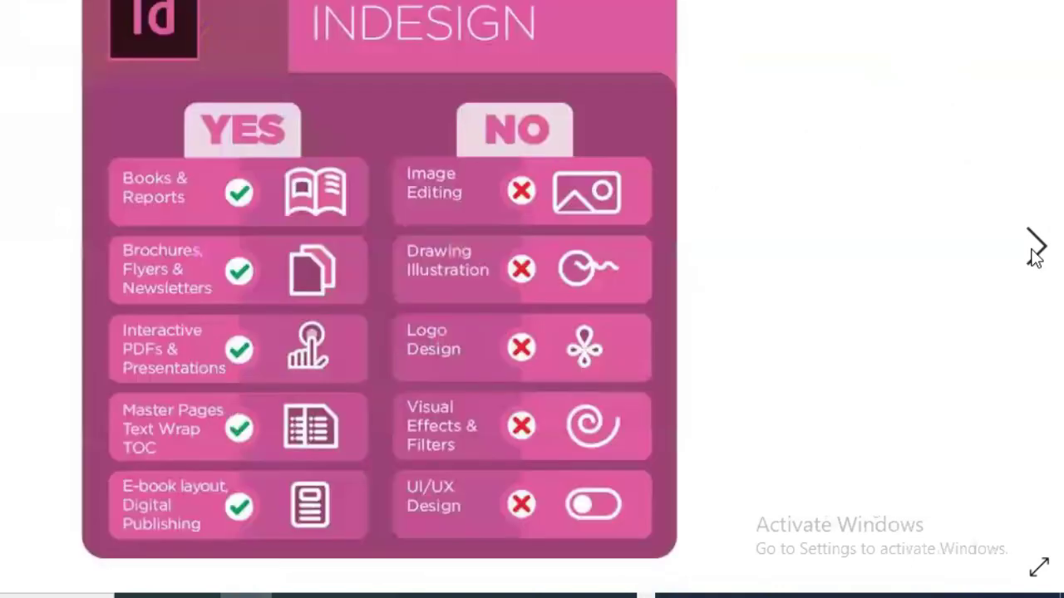
pyautogui.click(1034, 253)
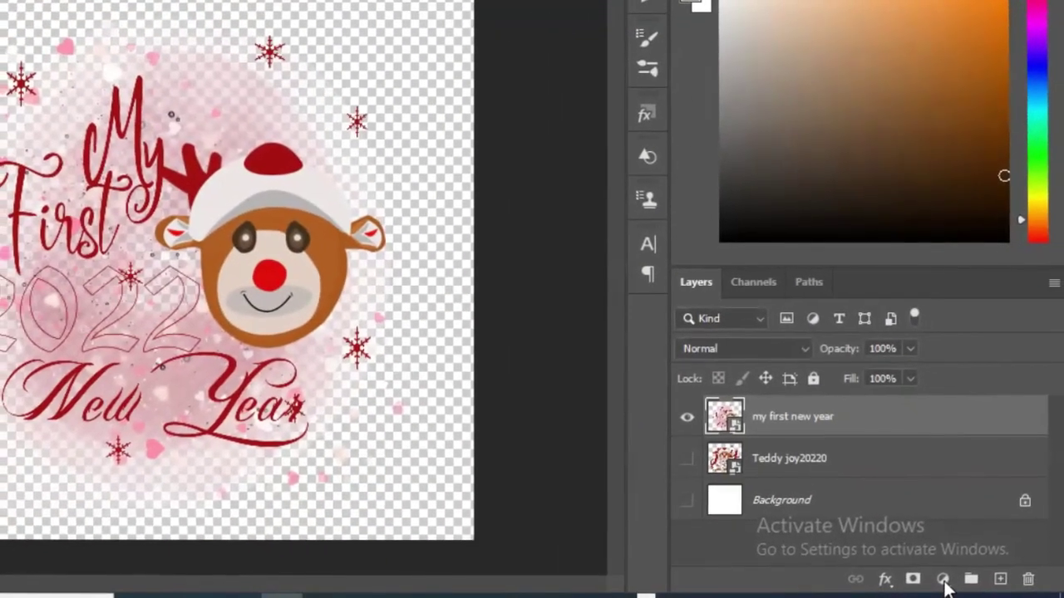
# Add a Hue/Saturation adjustment layer above the "my first new year" layer.
pyautogui.click(942, 579)
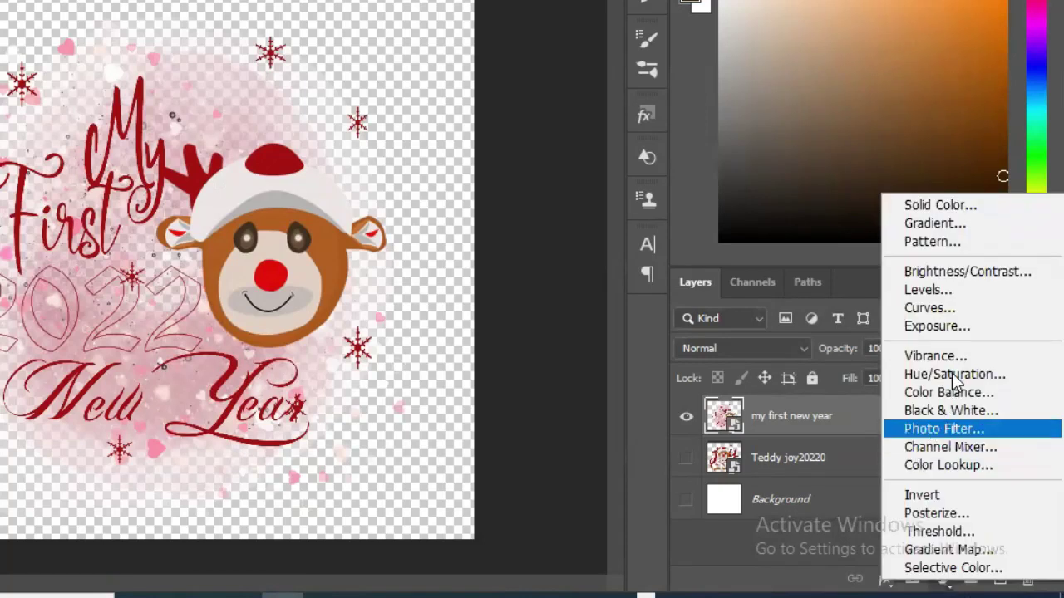
pyautogui.click(954, 375)
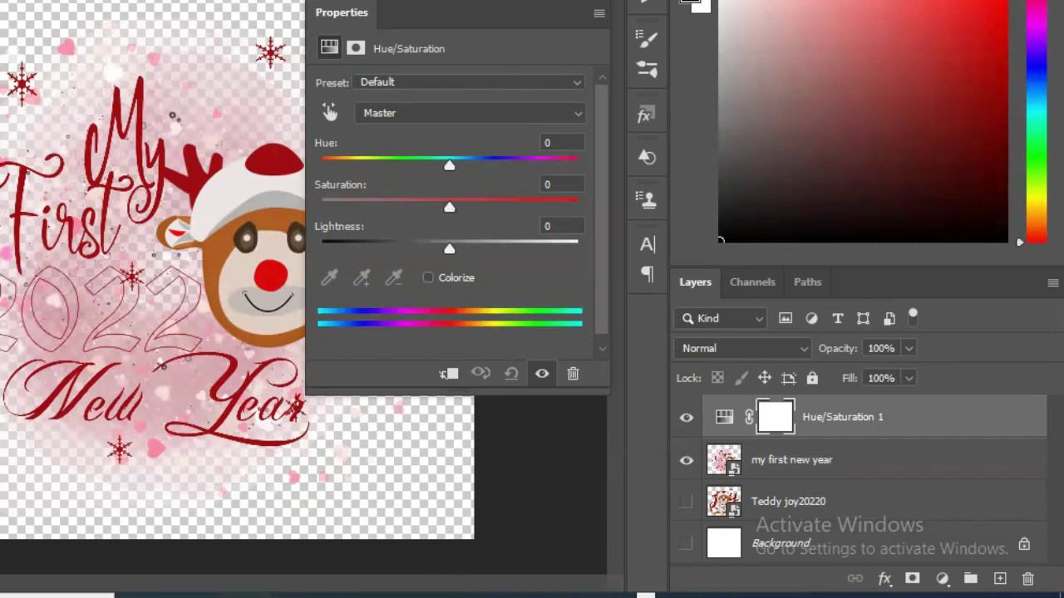
pyautogui.hotkey('alt', 'Tab')
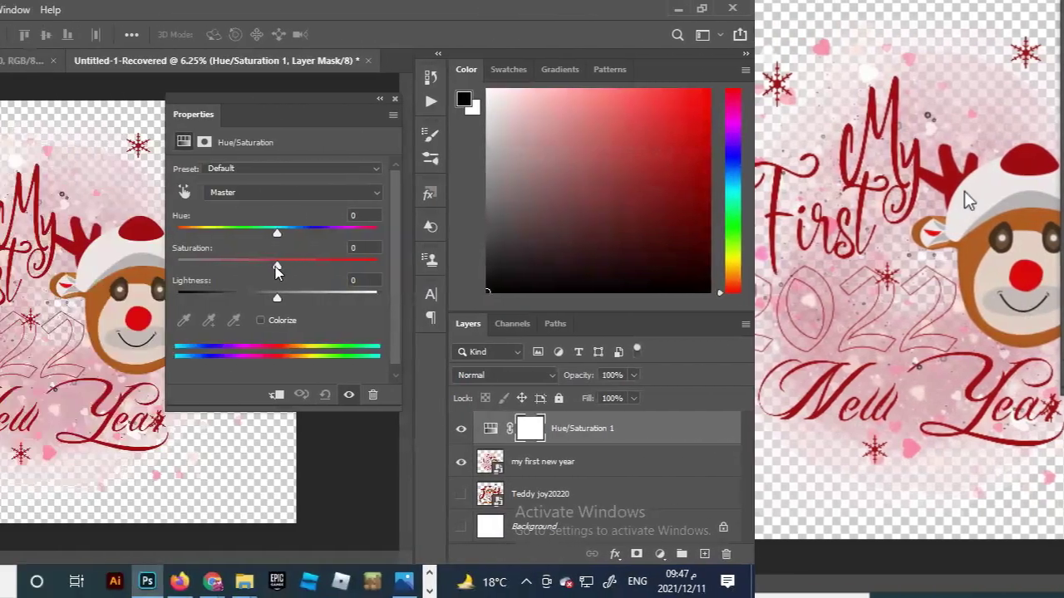
# Try the adjustment layer's Saturation at -12, -53, +38 and -2, and set Lightness to -3.
pyautogui.moveTo(585, 264)
pyautogui.mouseDown()
pyautogui.moveTo(541, 265)
pyautogui.moveTo(575, 264)
pyautogui.mouseUp()
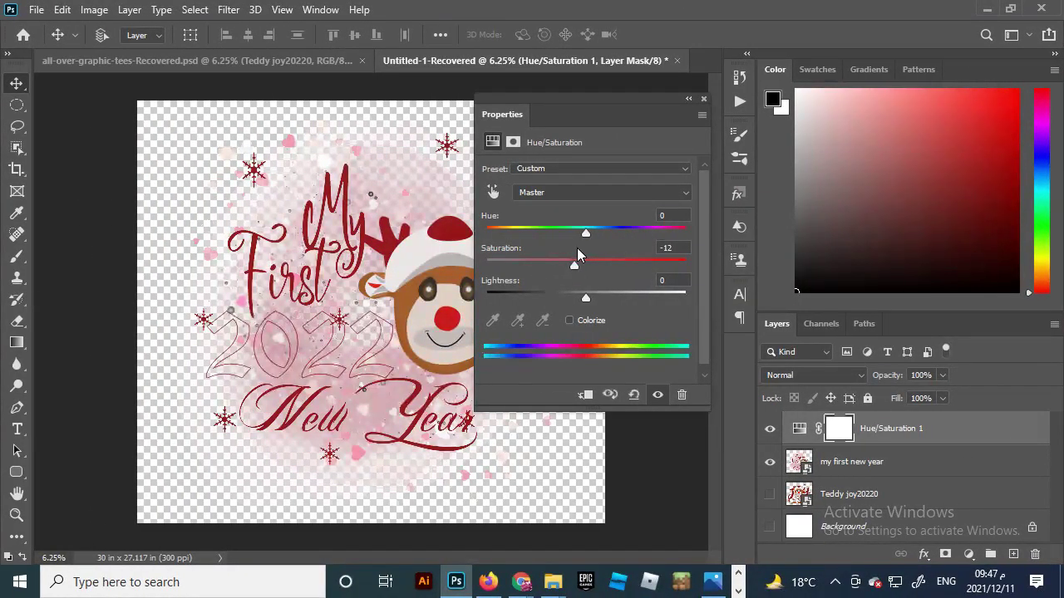
pyautogui.moveTo(575, 267); pyautogui.dragTo(532, 270)
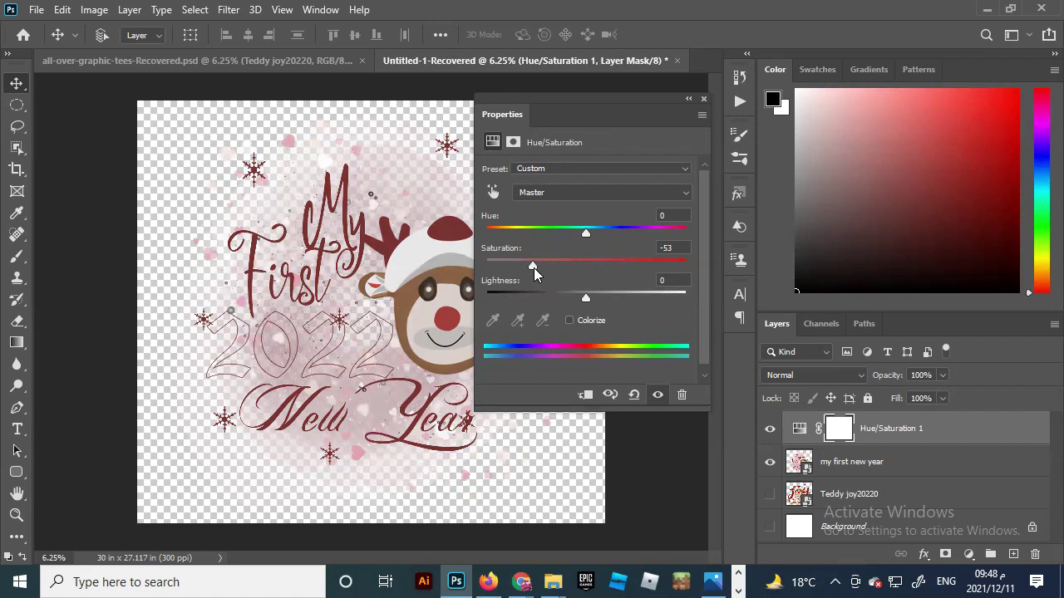
pyautogui.moveTo(534, 268); pyautogui.dragTo(630, 268)
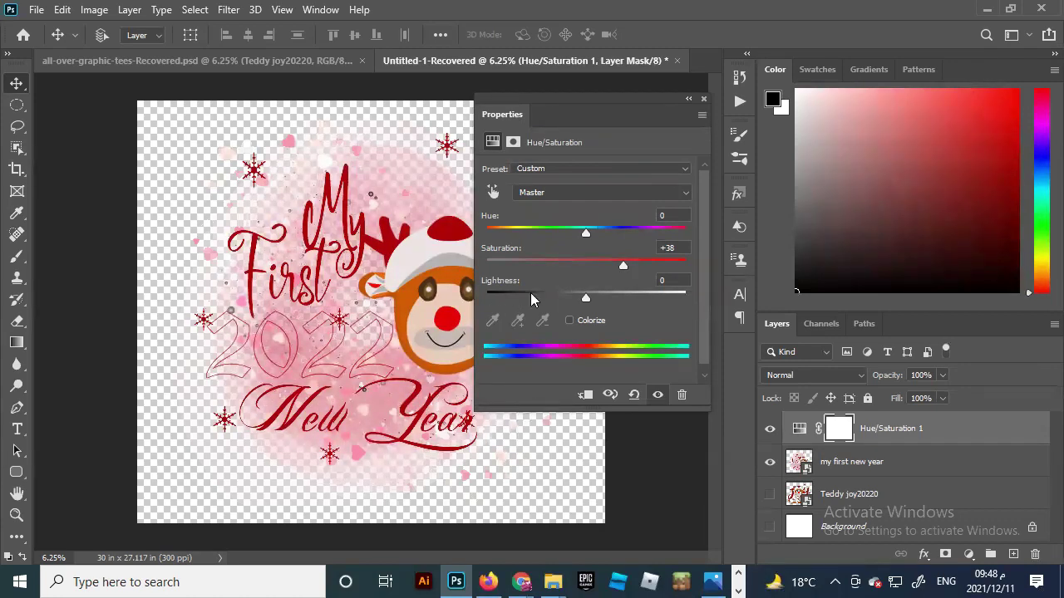
pyautogui.moveTo(623, 266); pyautogui.dragTo(582, 283)
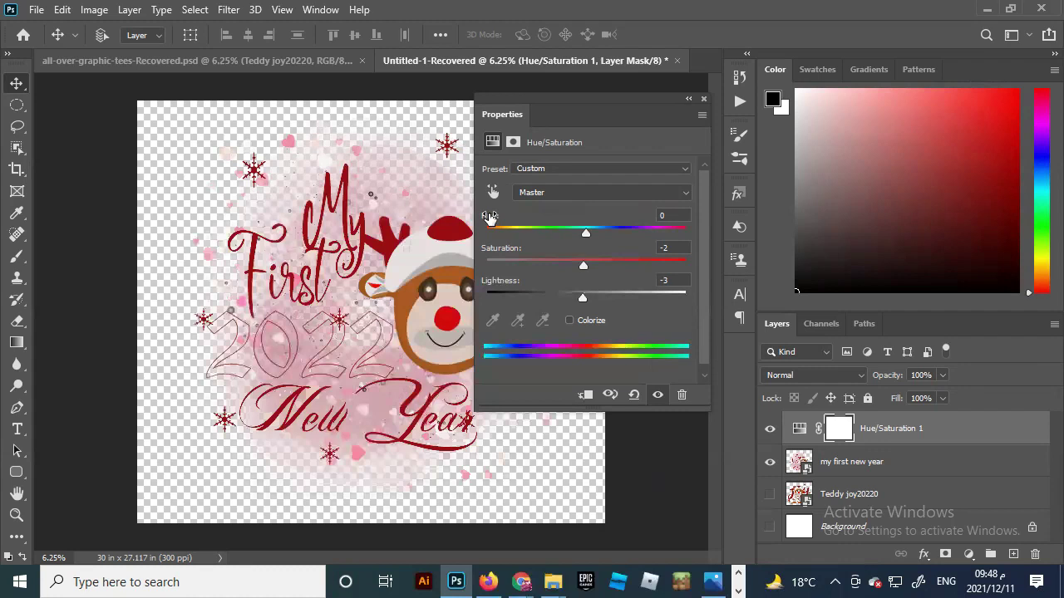
# Try shifting the artwork's Hue to -72, and reset Hue, Saturation and Lightness to 0.
pyautogui.moveTo(586, 233); pyautogui.dragTo(531, 247)
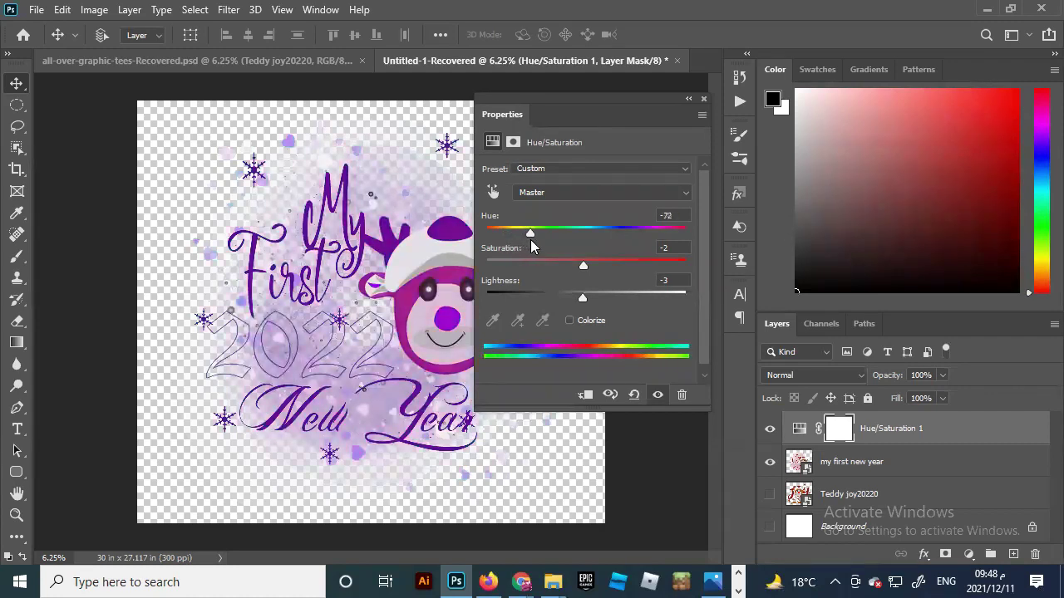
pyautogui.moveTo(556, 236); pyautogui.dragTo(584, 243)
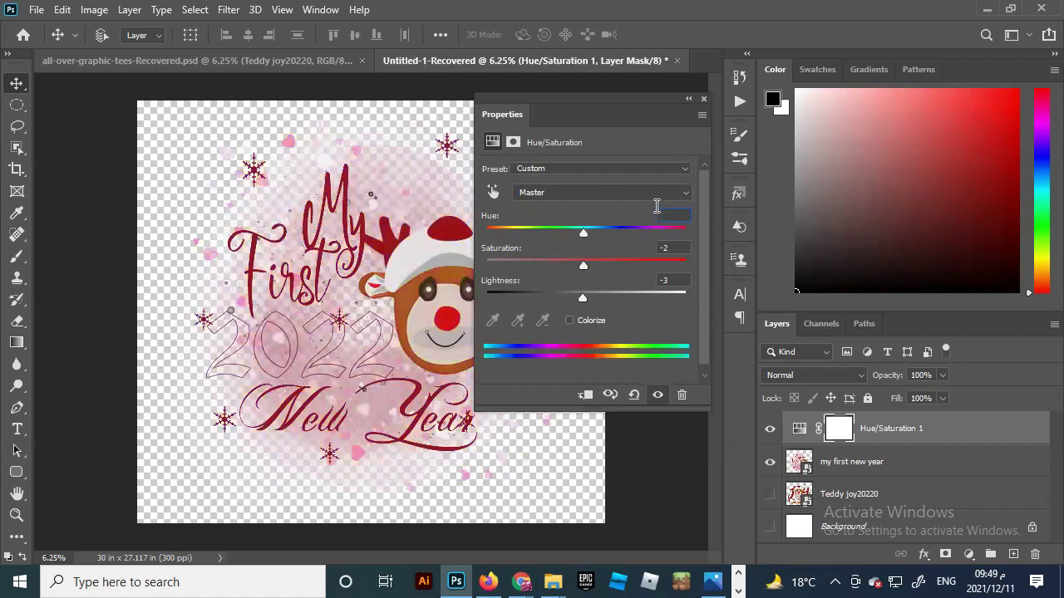
pyautogui.write('0')
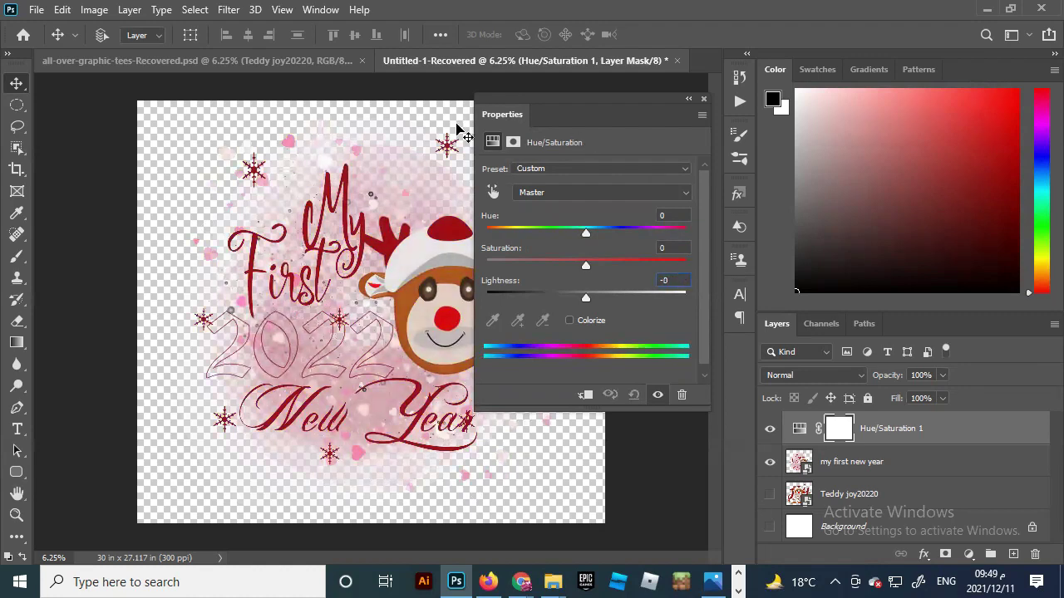
# Confirm the save folder for the converted Zoom recording and switch back to Photoshop.
pyautogui.click(987, 9)
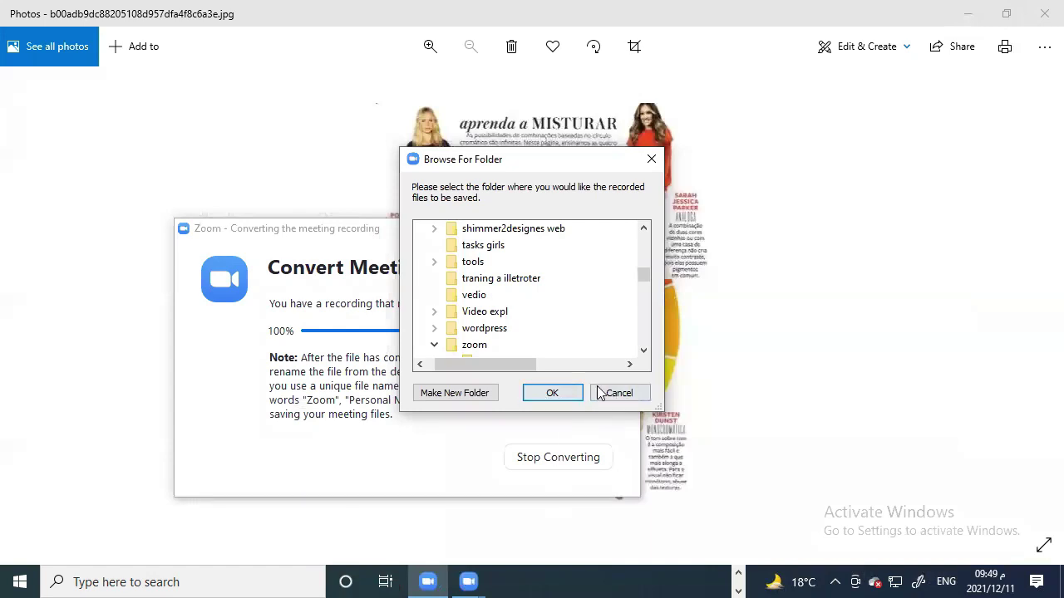
pyautogui.click(553, 394)
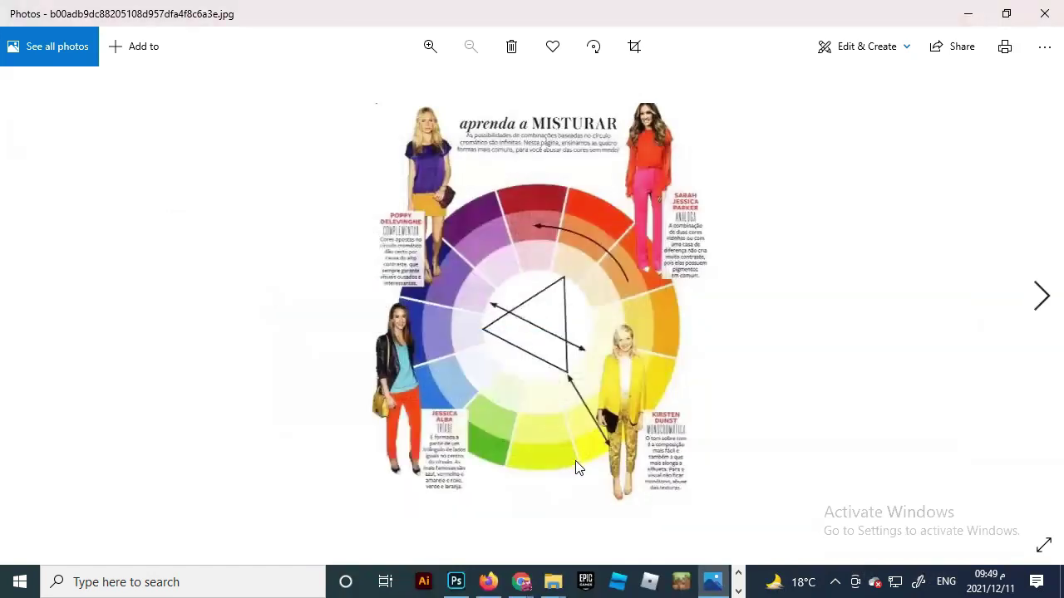
pyautogui.click(455, 582)
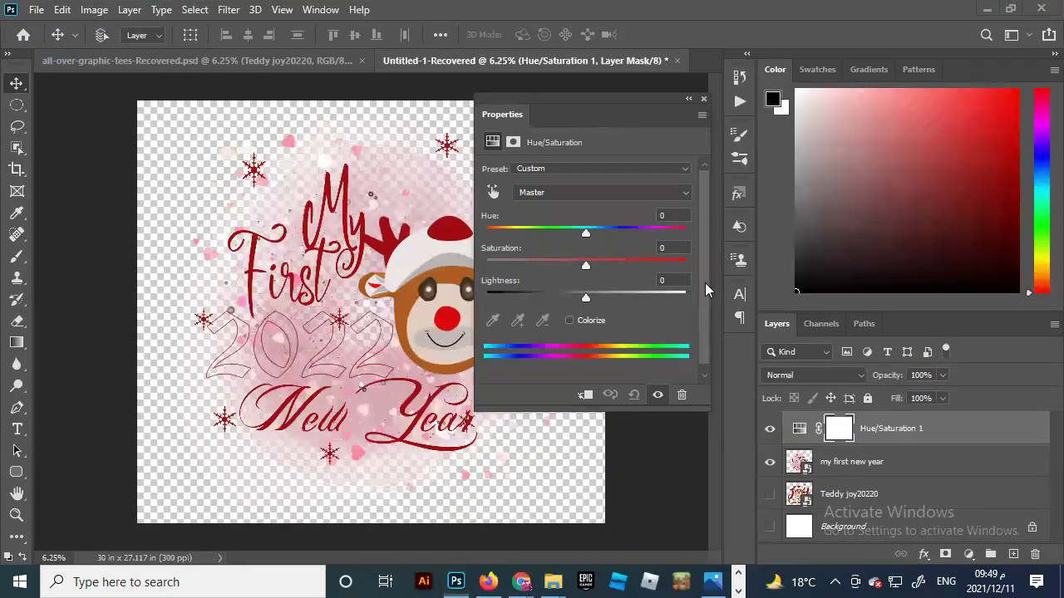
# Close the Hue/Saturation properties and review the color models the Color panel offers.
pyautogui.click(703, 99)
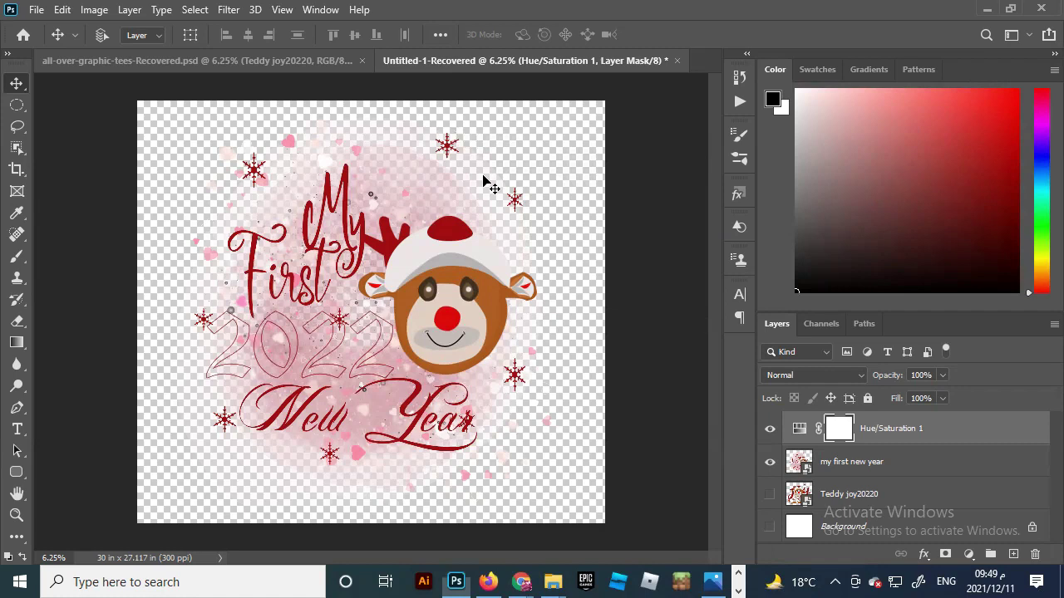
pyautogui.click(1052, 70)
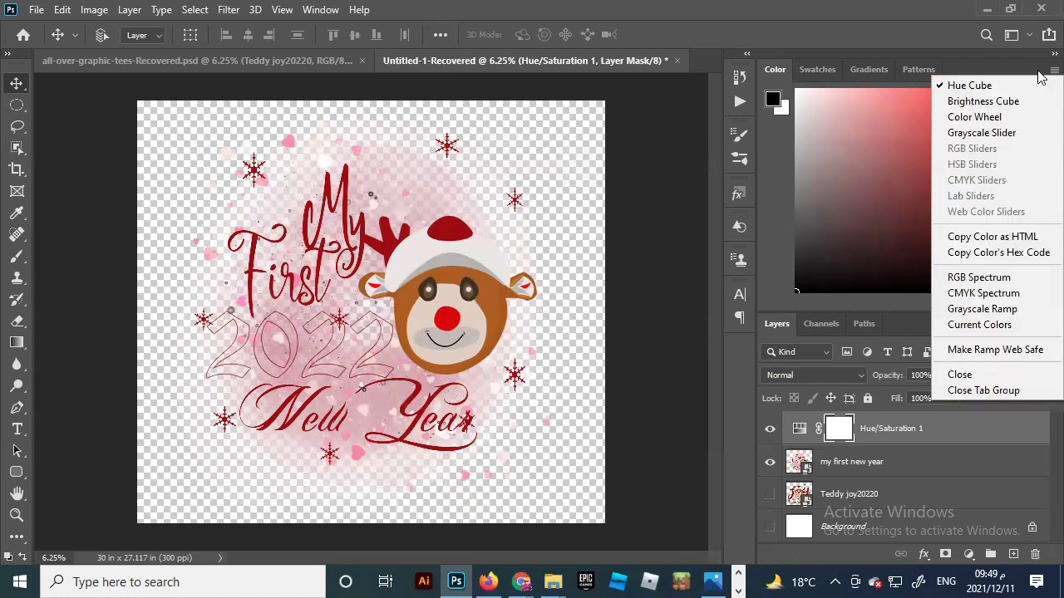
pyautogui.click(1016, 69)
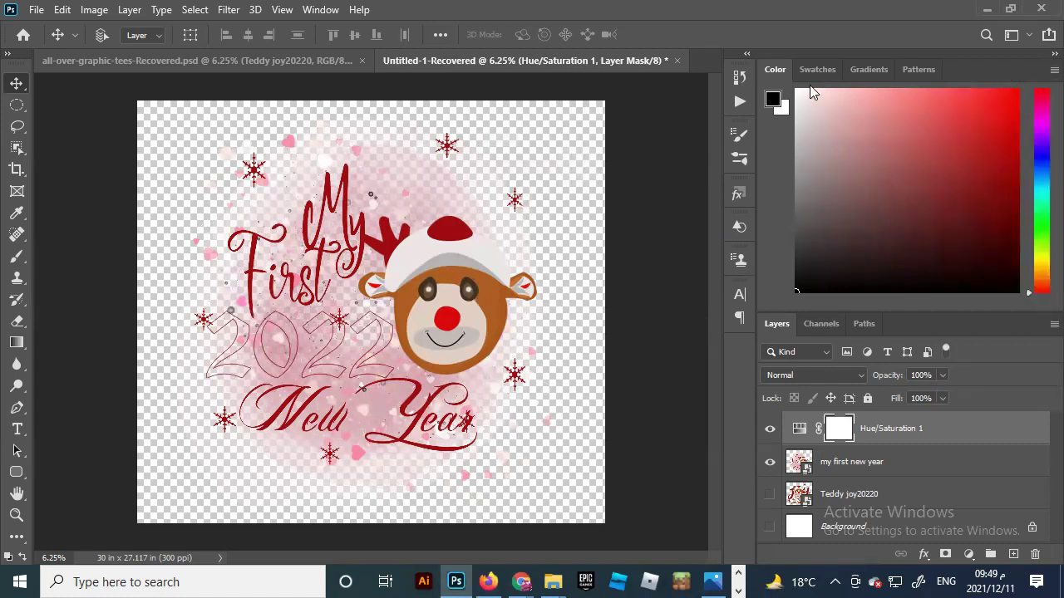
pyautogui.click(1052, 71)
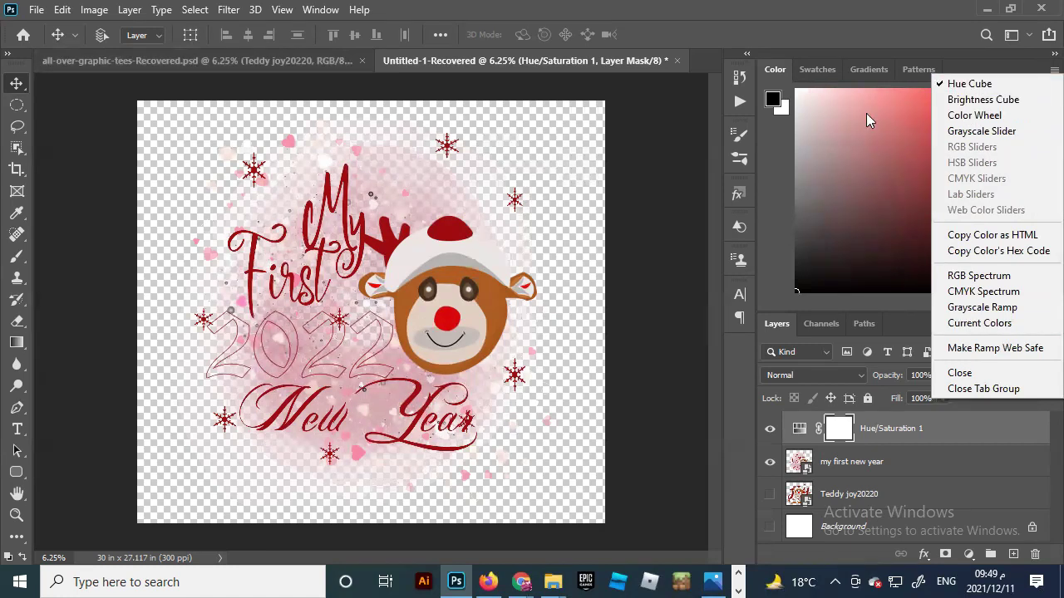
pyautogui.click(781, 218)
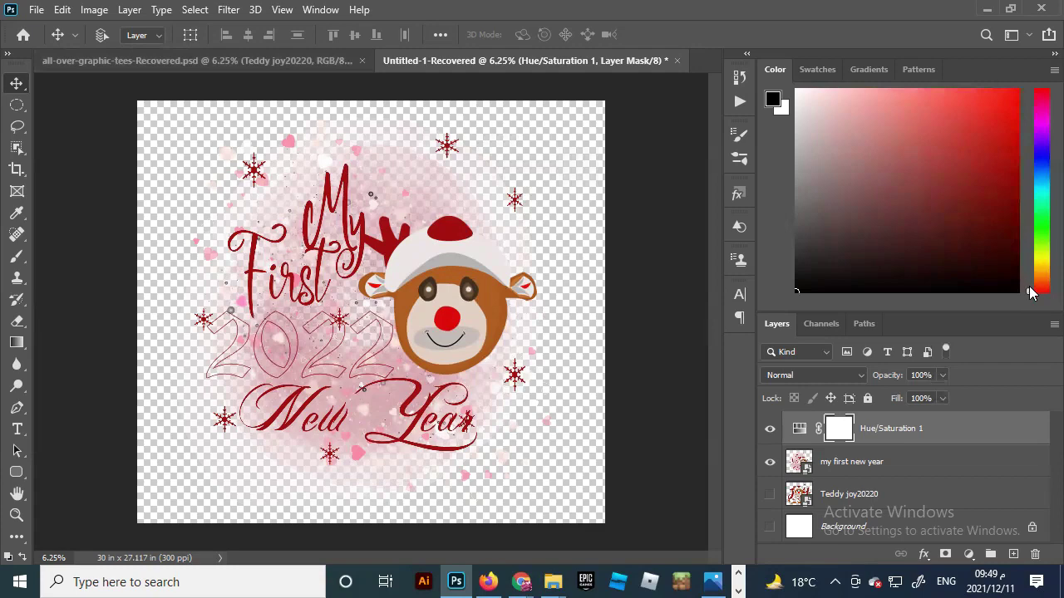
# Set the Hue Cube's hue to orange and sample dark brown and light gray as foreground colors.
pyautogui.moveTo(1031, 272); pyautogui.dragTo(1038, 236)
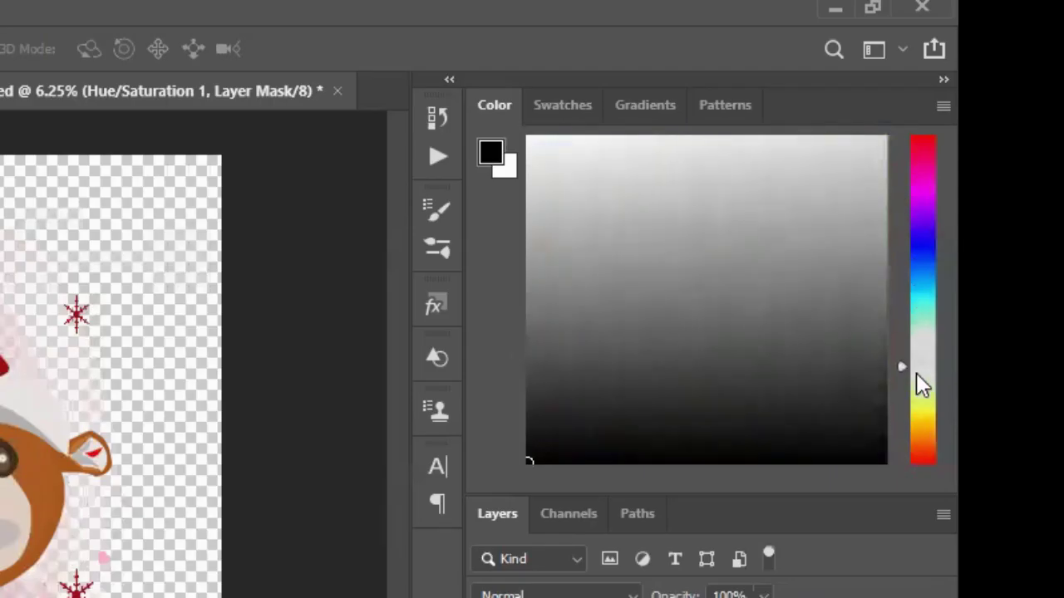
pyautogui.moveTo(915, 372)
pyautogui.mouseDown()
pyautogui.moveTo(916, 389)
pyautogui.moveTo(906, 143)
pyautogui.moveTo(916, 330)
pyautogui.moveTo(896, 474)
pyautogui.moveTo(884, 145)
pyautogui.moveTo(897, 216)
pyautogui.moveTo(889, 483)
pyautogui.mouseUp()
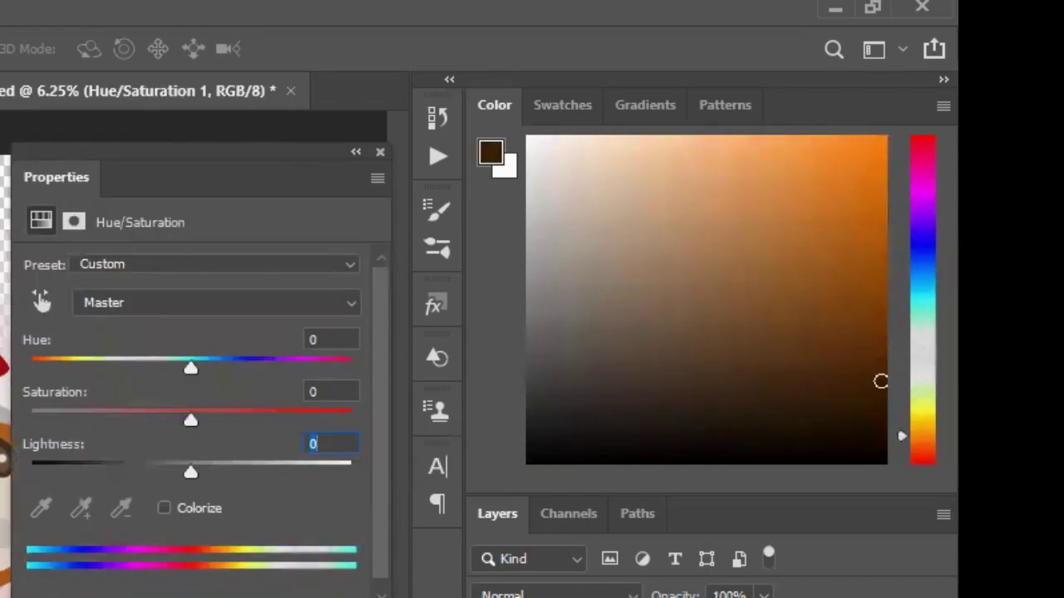
pyautogui.click(774, 177)
pyautogui.moveTo(773, 177); pyautogui.dragTo(880, 465)
pyautogui.moveTo(568, 445); pyautogui.dragTo(549, 222)
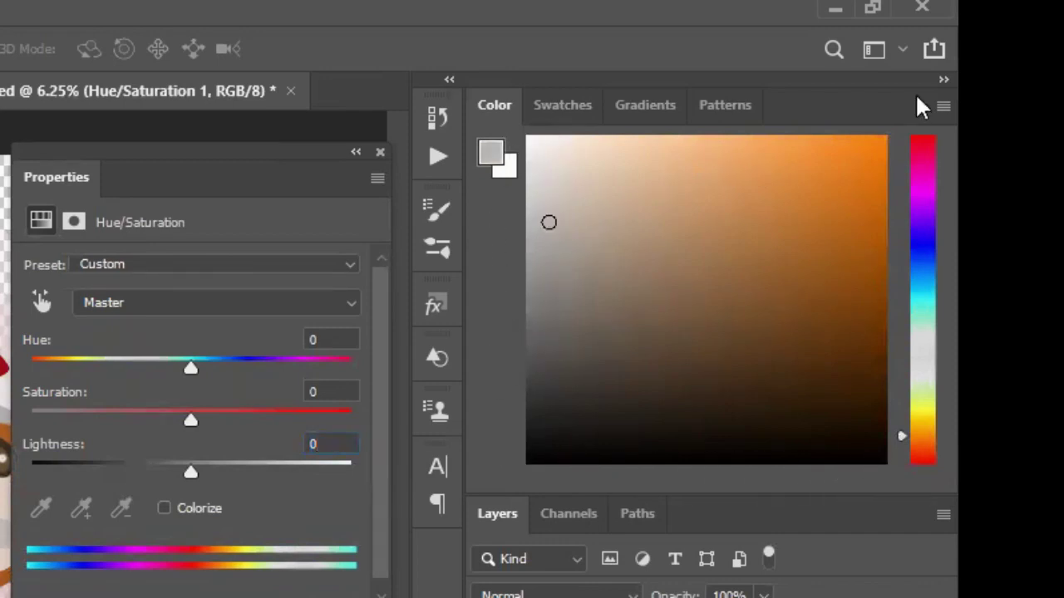
# Switch the Color panel to the Brightness Cube and pick a bright purple foreground color.
pyautogui.click(938, 108)
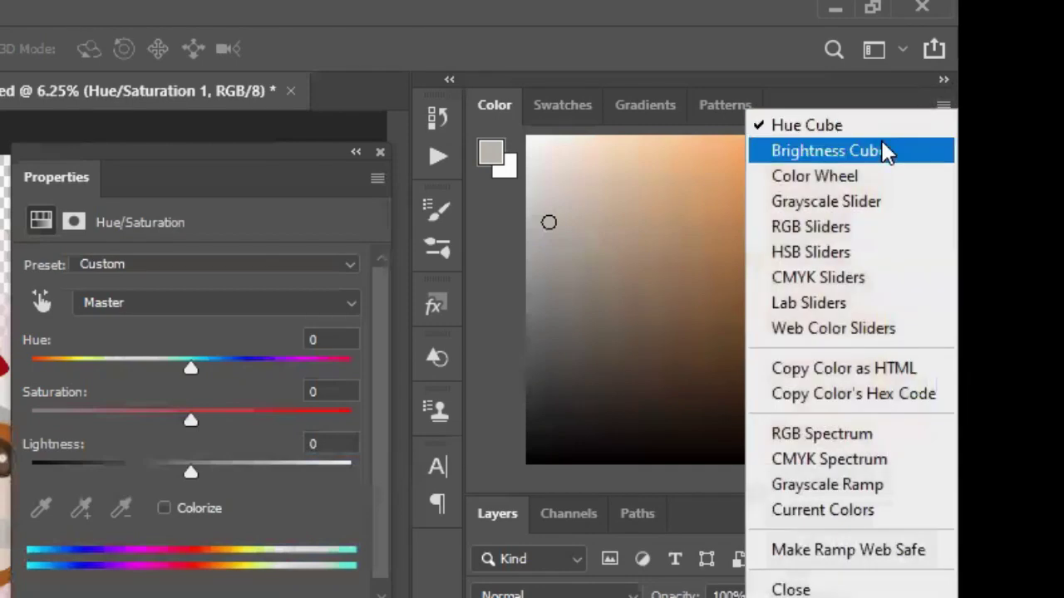
pyautogui.click(852, 153)
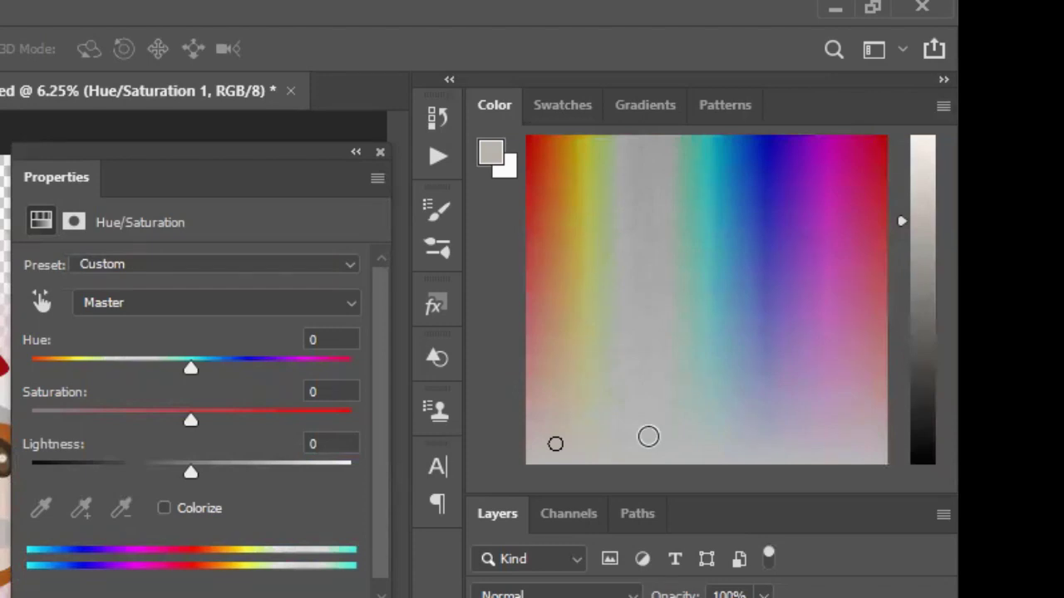
pyautogui.moveTo(555, 444)
pyautogui.mouseDown()
pyautogui.moveTo(565, 373)
pyautogui.moveTo(572, 390)
pyautogui.mouseUp()
pyautogui.click(656, 310)
pyautogui.moveTo(655, 310)
pyautogui.mouseDown()
pyautogui.moveTo(670, 275)
pyautogui.moveTo(807, 211)
pyautogui.mouseUp()
pyautogui.click(919, 163)
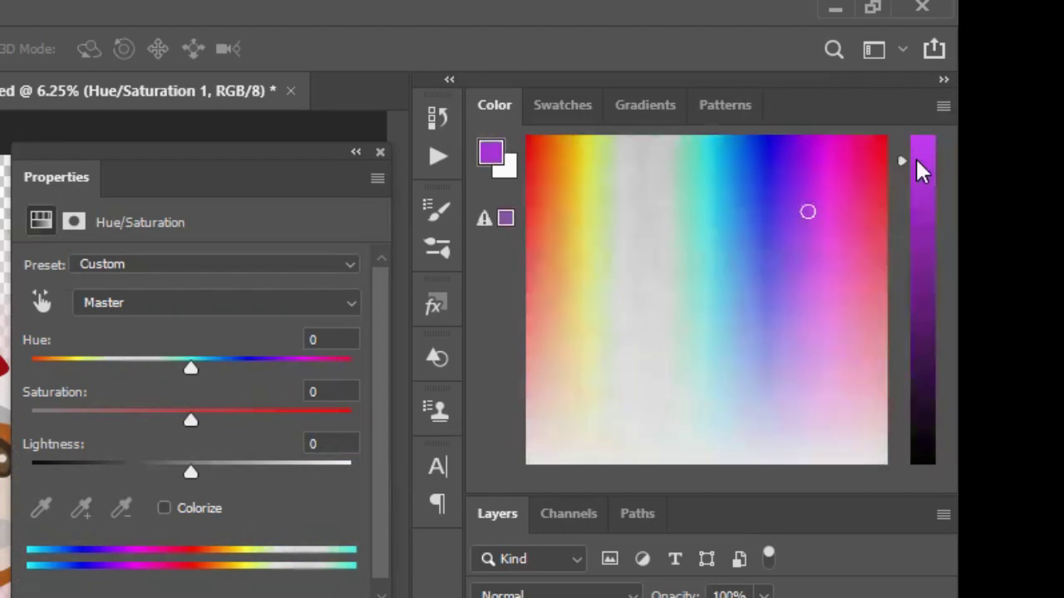
# Sample foreground colors across the Brightness Cube's spectrum, including light blue, pale green, blue and light gray.
pyautogui.click(824, 241)
pyautogui.click(732, 282)
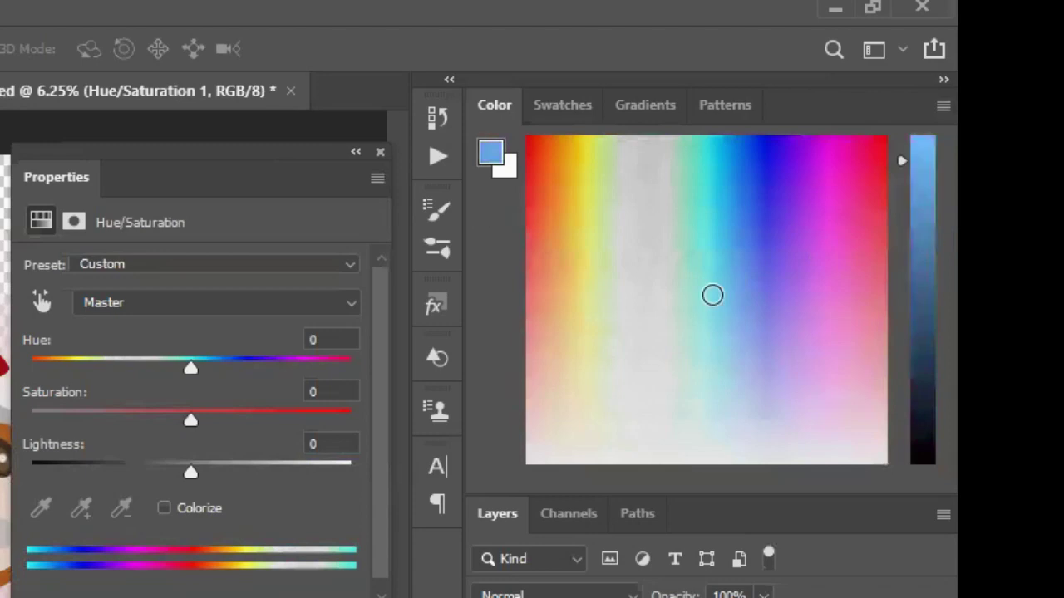
pyautogui.click(681, 249)
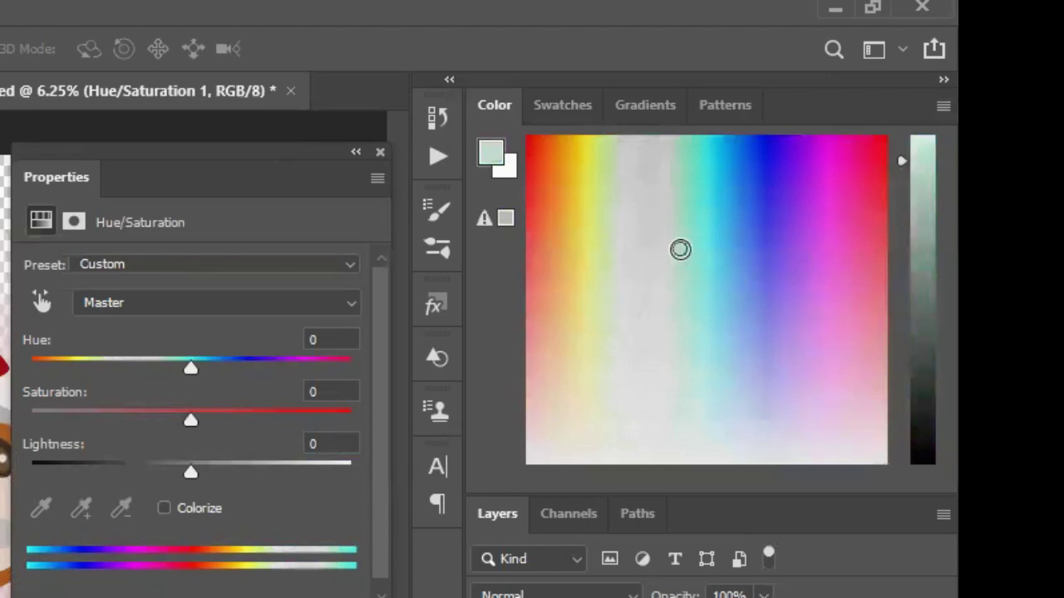
pyautogui.click(752, 242)
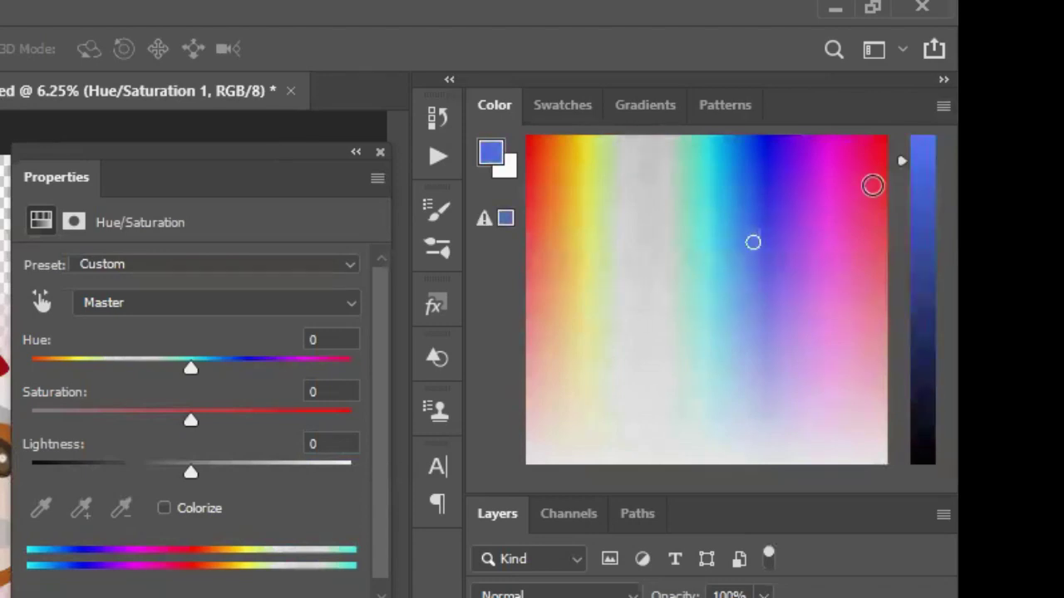
pyautogui.click(871, 171)
pyautogui.click(764, 167)
pyautogui.click(664, 174)
pyautogui.click(603, 164)
pyautogui.click(881, 169)
pyautogui.click(574, 199)
pyautogui.click(755, 199)
pyautogui.click(852, 191)
pyautogui.click(624, 212)
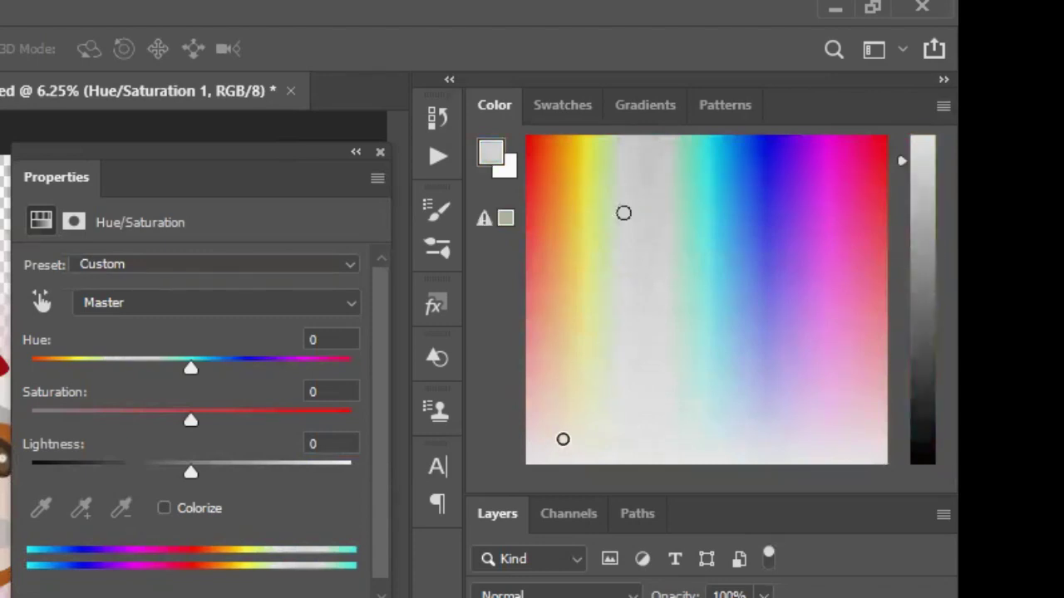
# Sample the cube's palest tints, raise the brightness, and pick a pale yellow foreground color.
pyautogui.click(811, 439)
pyautogui.moveTo(832, 439); pyautogui.dragTo(586, 460)
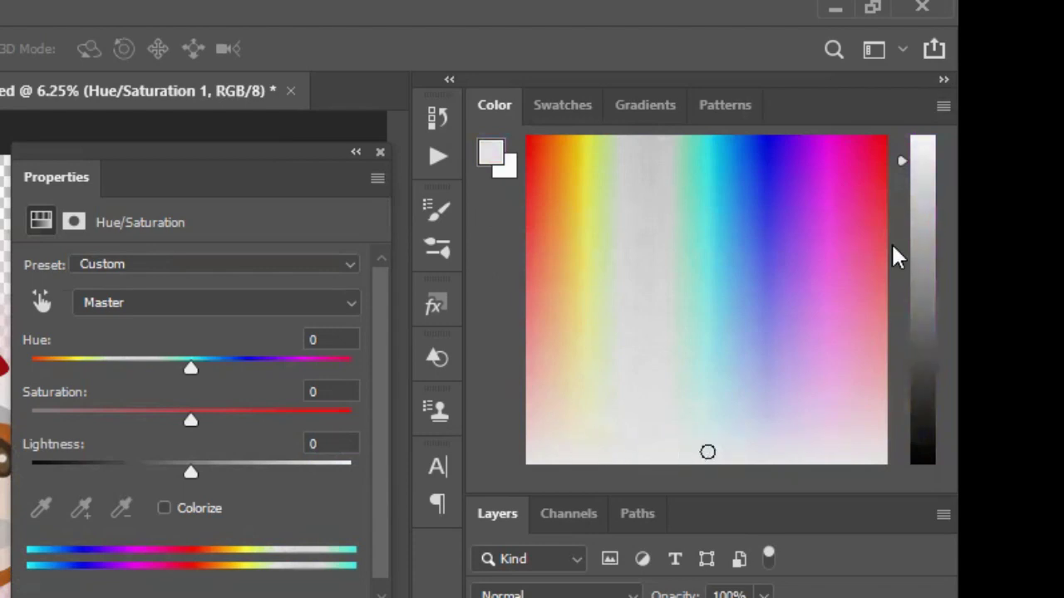
pyautogui.moveTo(900, 166); pyautogui.dragTo(914, 147)
pyautogui.moveTo(579, 158); pyautogui.dragTo(595, 299)
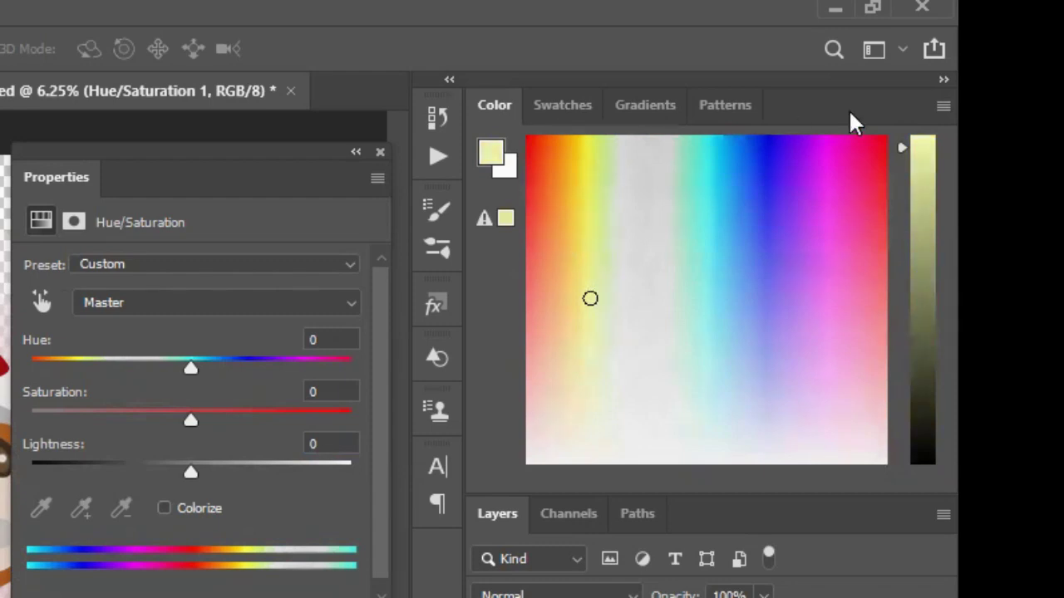
# Keep the Brightness Cube, sample orange at full brightness, and pick a golden yellow foreground color.
pyautogui.click(941, 106)
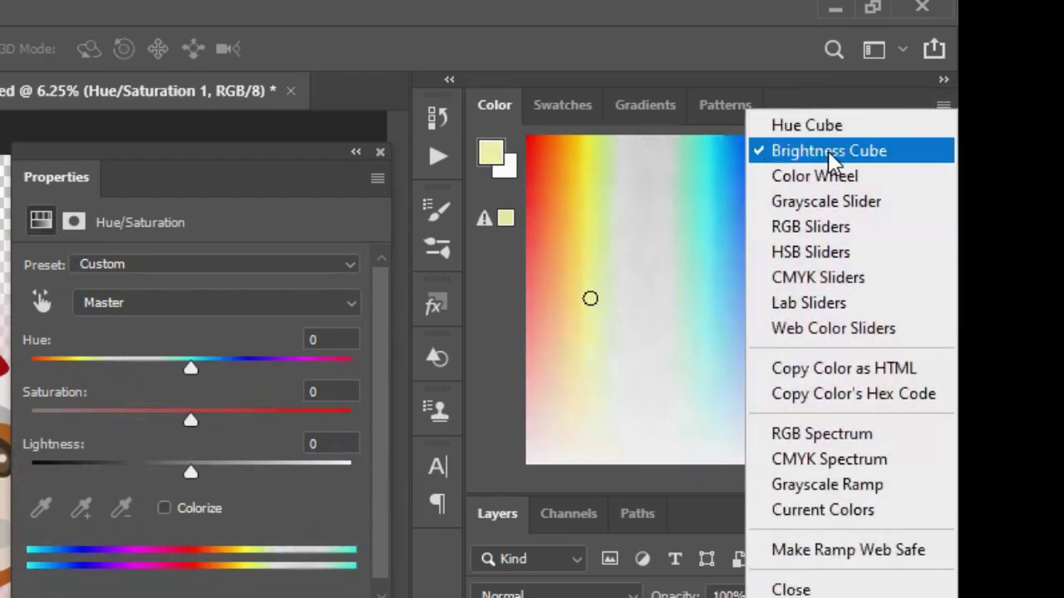
pyautogui.click(871, 150)
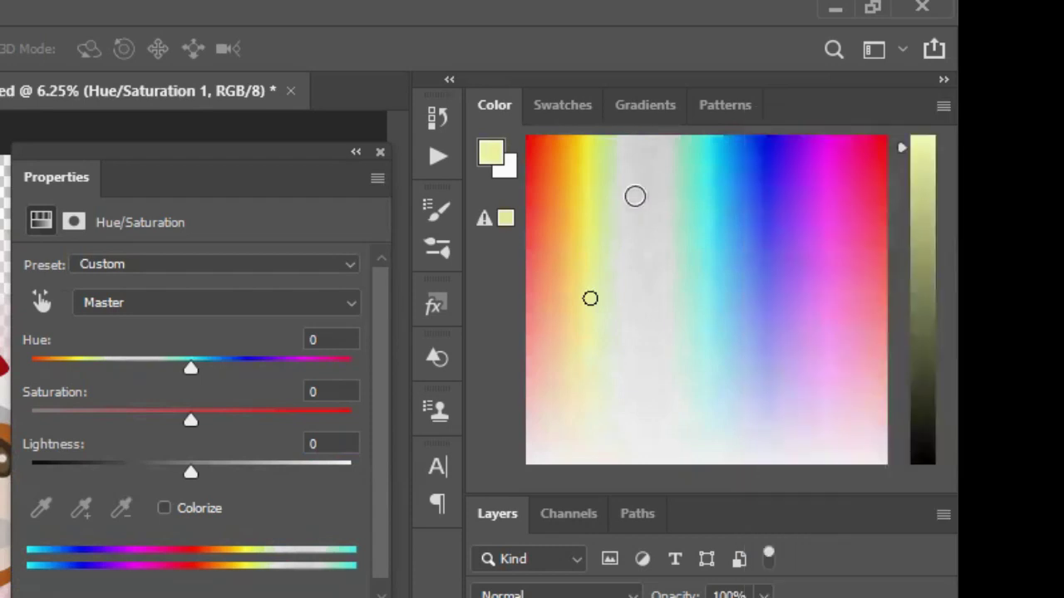
pyautogui.moveTo(543, 164)
pyautogui.mouseDown()
pyautogui.moveTo(826, 164)
pyautogui.moveTo(543, 180)
pyautogui.mouseUp()
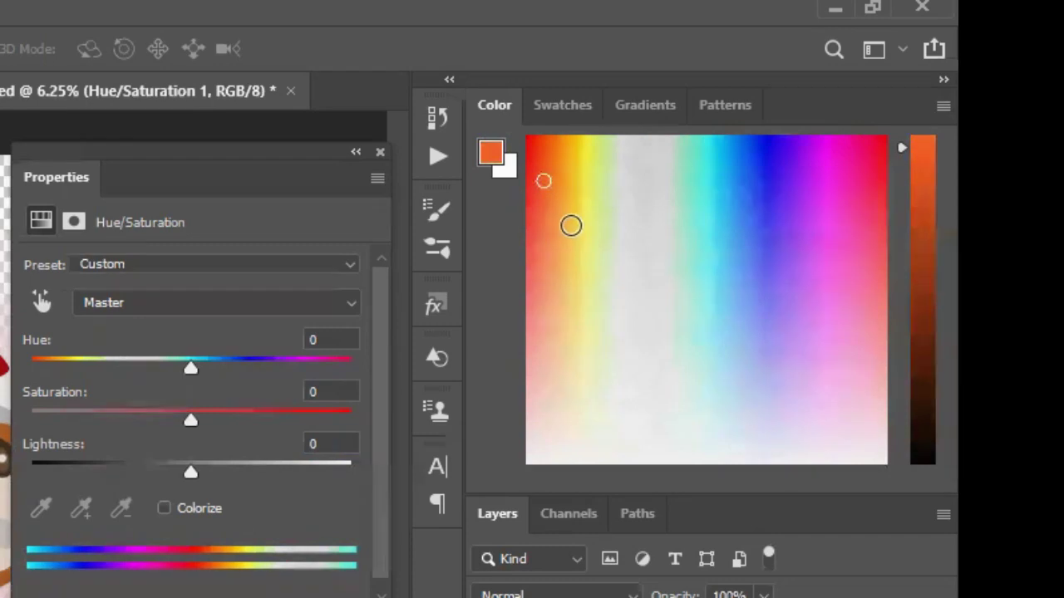
pyautogui.moveTo(905, 150)
pyautogui.mouseDown()
pyautogui.moveTo(919, 408)
pyautogui.moveTo(905, 147)
pyautogui.moveTo(921, 289)
pyautogui.moveTo(916, 147)
pyautogui.mouseUp()
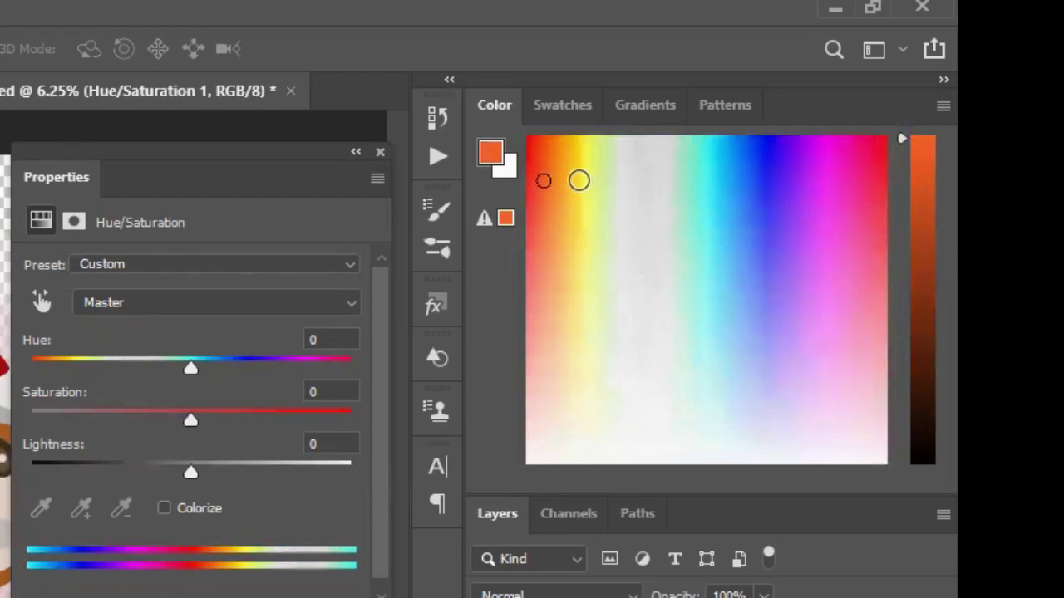
pyautogui.click(570, 154)
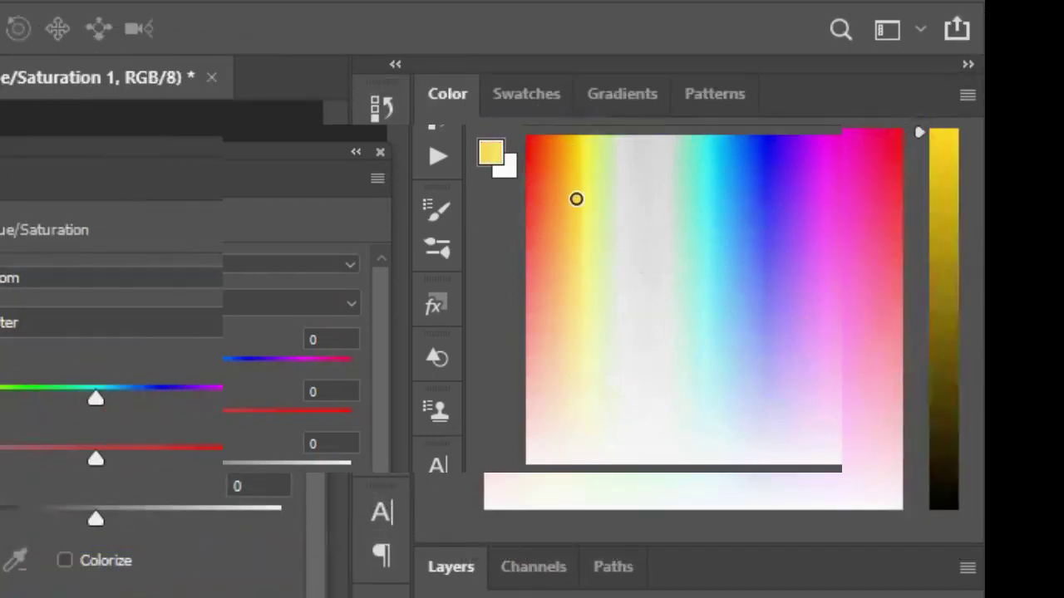
# Annotate the Brightness Cube with a horizontal double-headed arrow labeled "HUE" and a vertical double-headed arrow labeled for saturation.
pyautogui.moveTo(558, 183)
pyautogui.mouseDown()
pyautogui.moveTo(793, 164)
pyautogui.moveTo(779, 154)
pyautogui.moveTo(808, 161)
pyautogui.moveTo(777, 196)
pyautogui.mouseUp()
pyautogui.moveTo(570, 165)
pyautogui.mouseDown()
pyautogui.moveTo(532, 193)
pyautogui.moveTo(611, 232)
pyautogui.moveTo(612, 251)
pyautogui.mouseUp()
pyautogui.moveTo(582, 217)
pyautogui.mouseDown()
pyautogui.moveTo(595, 251)
pyautogui.moveTo(624, 220)
pyautogui.moveTo(640, 247)
pyautogui.moveTo(657, 218)
pyautogui.moveTo(670, 242)
pyautogui.moveTo(711, 212)
pyautogui.moveTo(693, 208)
pyautogui.moveTo(701, 242)
pyautogui.moveTo(735, 244)
pyautogui.mouseUp()
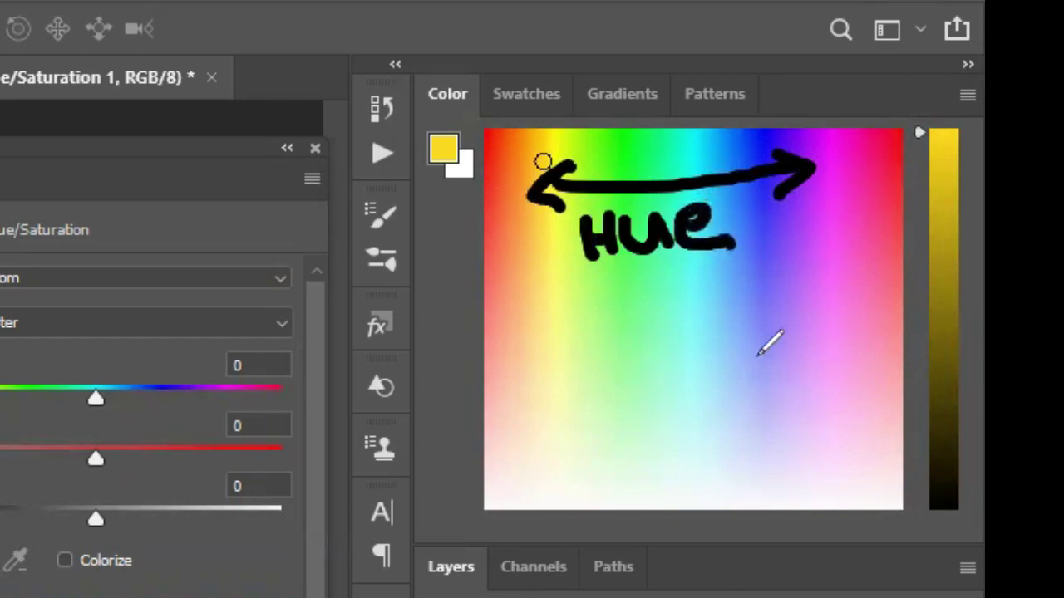
pyautogui.moveTo(813, 215)
pyautogui.mouseDown()
pyautogui.moveTo(853, 424)
pyautogui.moveTo(832, 394)
pyautogui.moveTo(856, 420)
pyautogui.moveTo(859, 368)
pyautogui.mouseUp()
pyautogui.moveTo(816, 212)
pyautogui.mouseDown()
pyautogui.moveTo(800, 265)
pyautogui.moveTo(816, 212)
pyautogui.moveTo(856, 241)
pyautogui.mouseUp()
pyautogui.moveTo(706, 372)
pyautogui.mouseDown()
pyautogui.moveTo(715, 439)
pyautogui.moveTo(703, 466)
pyautogui.moveTo(750, 380)
pyautogui.moveTo(790, 408)
pyautogui.moveTo(779, 428)
pyautogui.mouseUp()
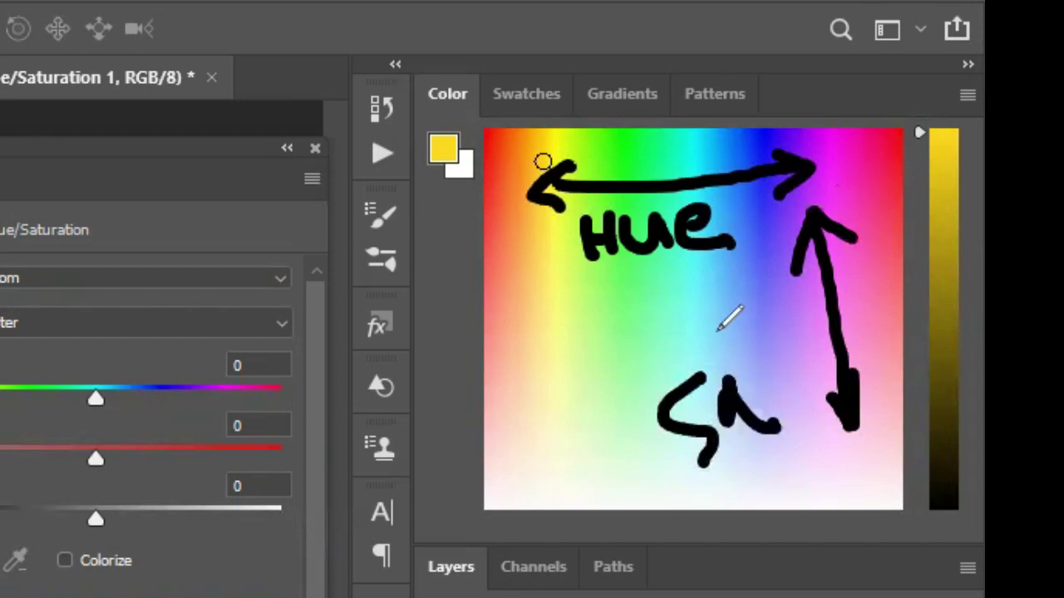
pyautogui.moveTo(718, 329); pyautogui.dragTo(822, 429)
pyautogui.moveTo(761, 333); pyautogui.dragTo(715, 364)
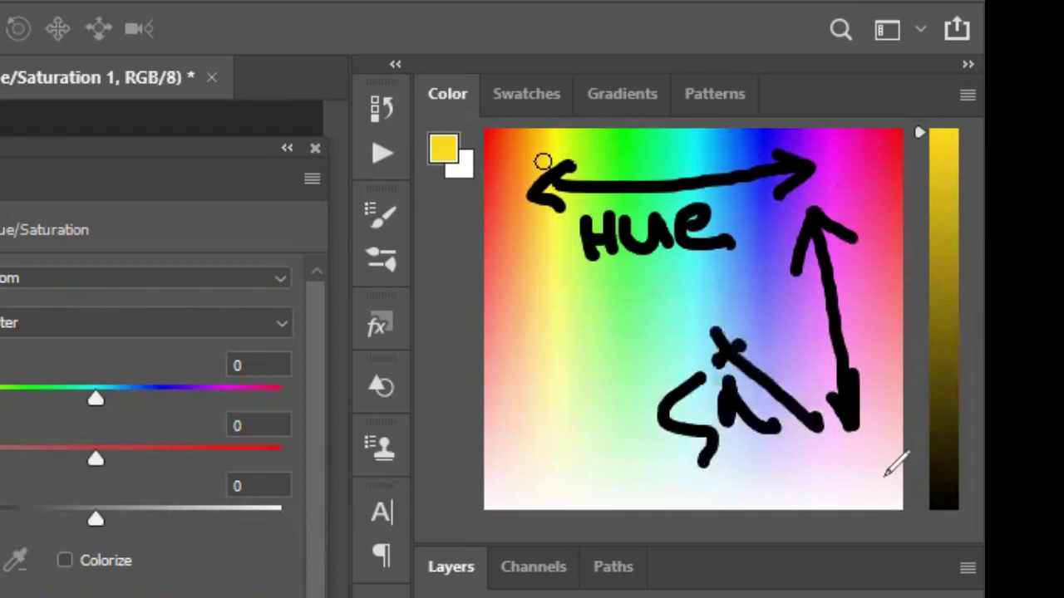
# Outline the brightness strip beside the cube and mark it with an arrow and a handwritten lightness label.
pyautogui.moveTo(976, 125)
pyautogui.mouseDown()
pyautogui.moveTo(919, 121)
pyautogui.moveTo(912, 181)
pyautogui.moveTo(949, 509)
pyautogui.moveTo(962, 124)
pyautogui.mouseUp()
pyautogui.moveTo(957, 482)
pyautogui.mouseDown()
pyautogui.moveTo(821, 544)
pyautogui.moveTo(839, 593)
pyautogui.mouseUp()
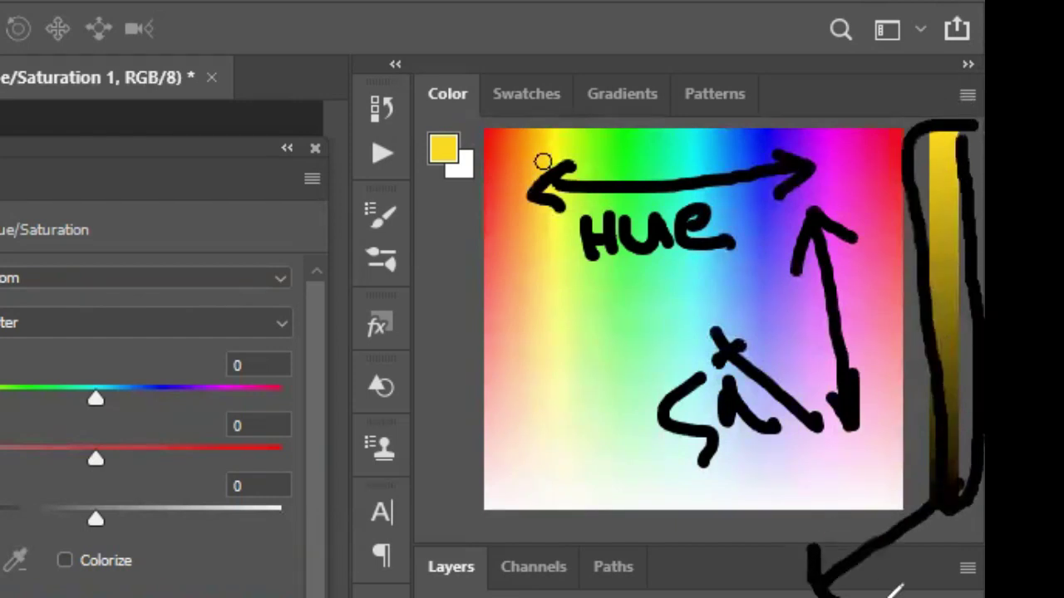
pyautogui.moveTo(660, 538)
pyautogui.mouseDown()
pyautogui.moveTo(703, 584)
pyautogui.moveTo(683, 561)
pyautogui.mouseUp()
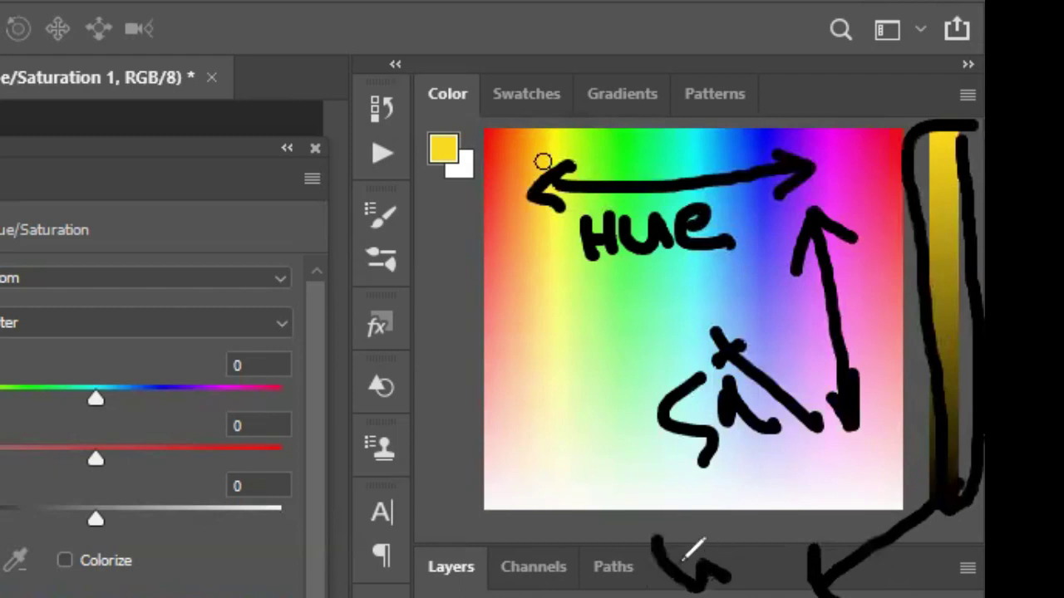
pyautogui.moveTo(731, 525)
pyautogui.mouseDown()
pyautogui.moveTo(807, 576)
pyautogui.moveTo(778, 594)
pyautogui.mouseUp()
pyautogui.moveTo(738, 505)
pyautogui.mouseDown()
pyautogui.moveTo(793, 560)
pyautogui.moveTo(790, 534)
pyautogui.moveTo(835, 538)
pyautogui.mouseUp()
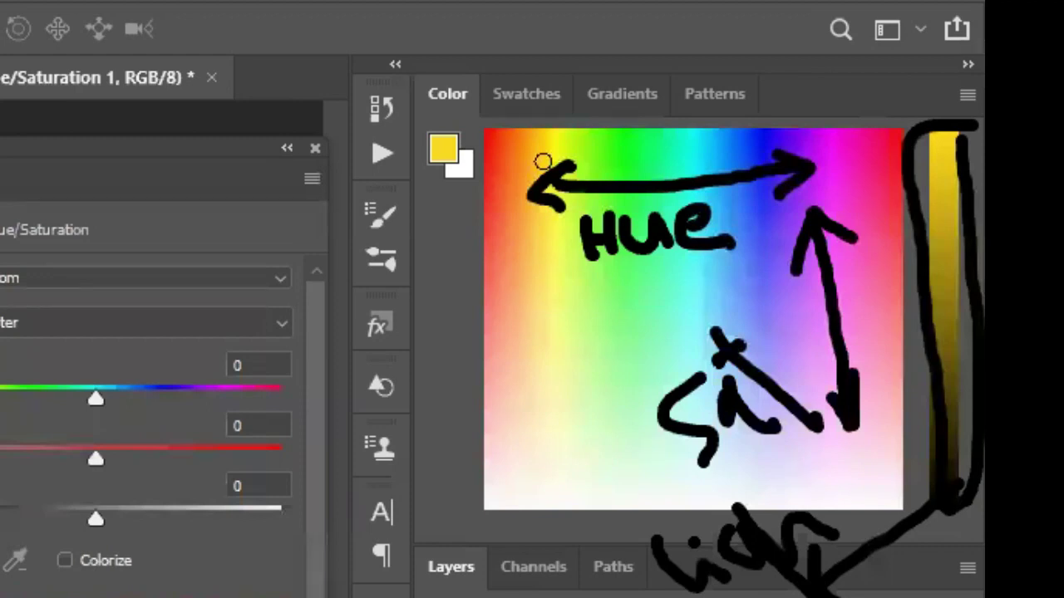
# Switch the Color panel to the Color Wheel and pick a near-white color with hue 8°, saturation 0% and brightness 98%.
pyautogui.click(936, 91)
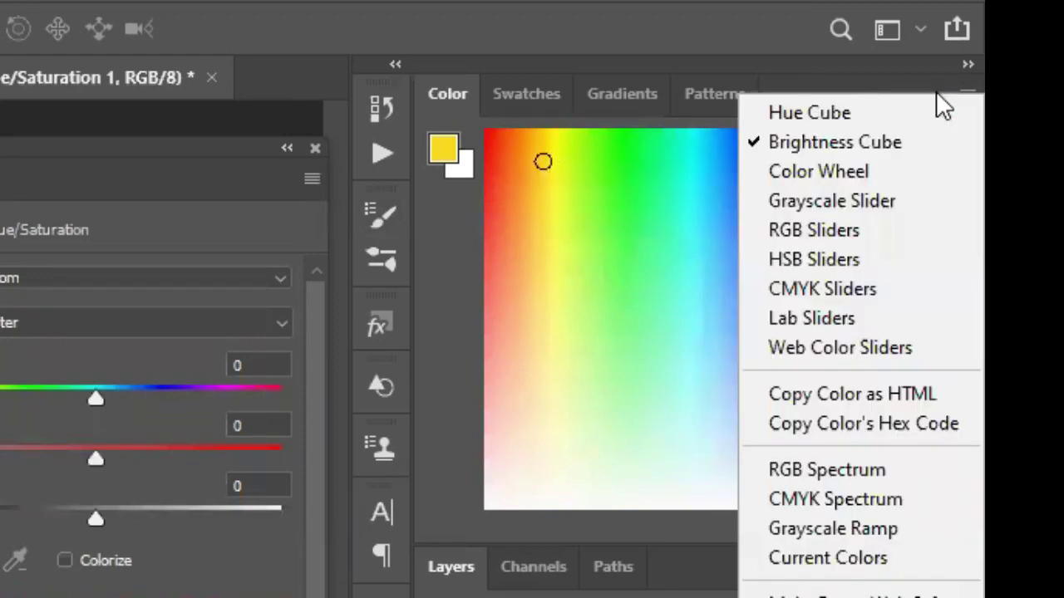
pyautogui.click(862, 162)
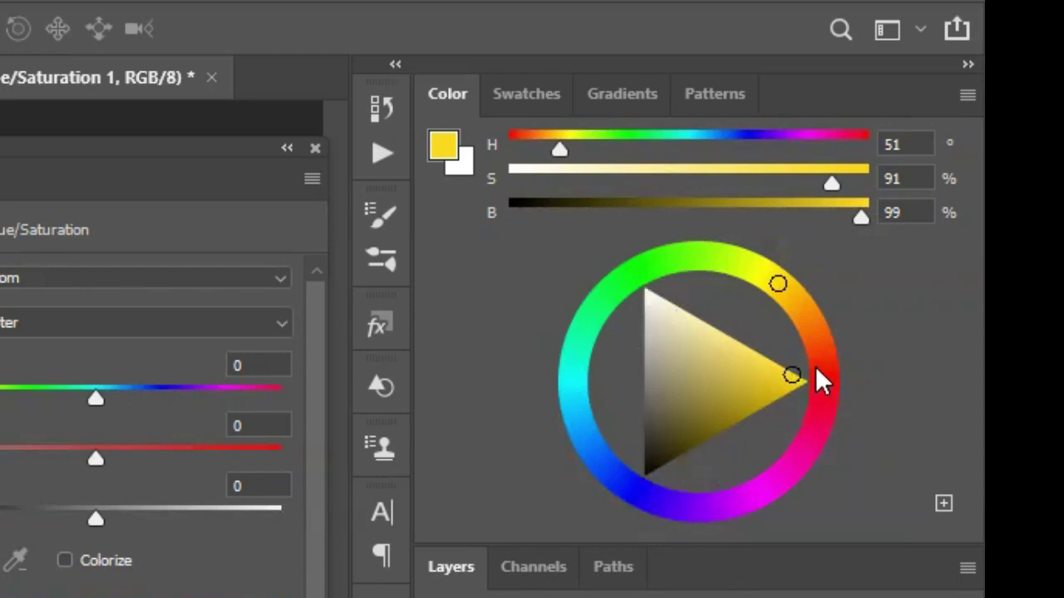
pyautogui.moveTo(811, 375)
pyautogui.mouseDown()
pyautogui.moveTo(816, 401)
pyautogui.moveTo(810, 362)
pyautogui.moveTo(796, 404)
pyautogui.moveTo(811, 378)
pyautogui.moveTo(654, 307)
pyautogui.moveTo(636, 285)
pyautogui.moveTo(710, 373)
pyautogui.moveTo(642, 290)
pyautogui.mouseUp()
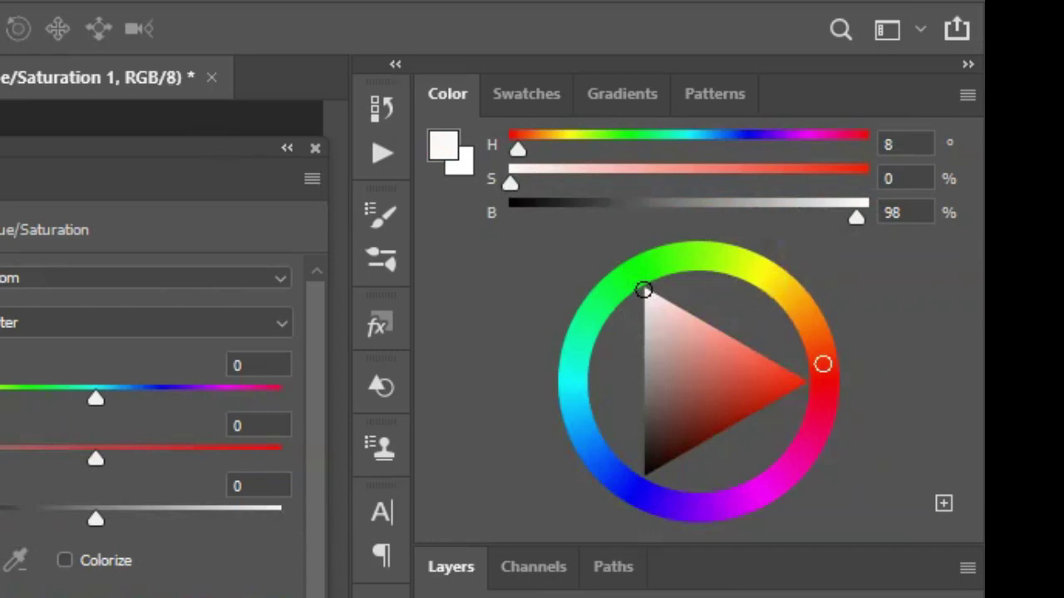
# Draw a black triangle linking yellow, cyan and magenta and a light blue one linking green, blue and red on the wheel.
pyautogui.moveTo(766, 277)
pyautogui.mouseDown()
pyautogui.moveTo(571, 391)
pyautogui.moveTo(649, 437)
pyautogui.moveTo(795, 491)
pyautogui.moveTo(777, 266)
pyautogui.mouseUp()
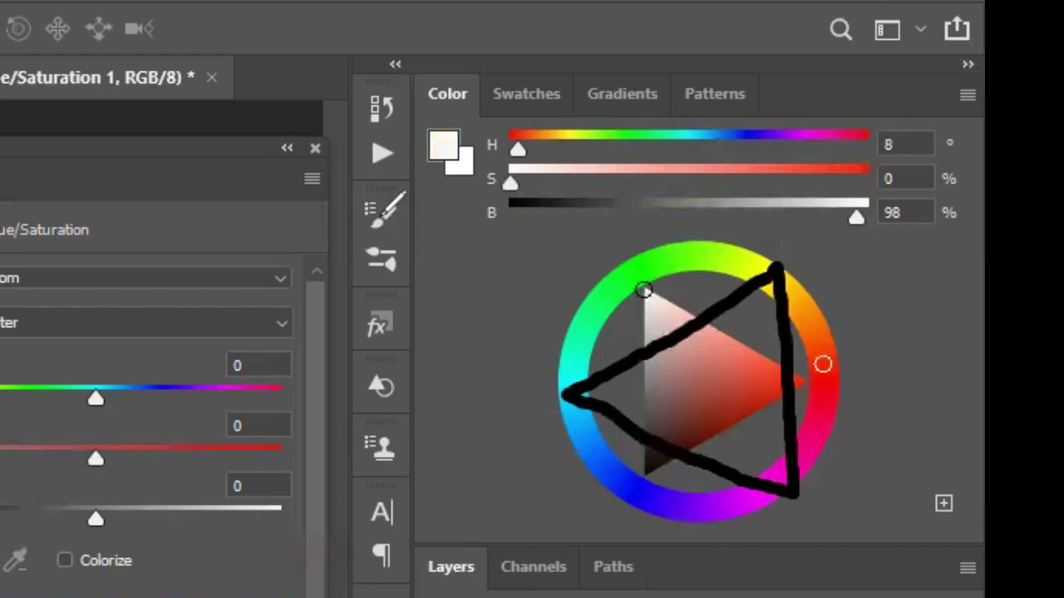
pyautogui.moveTo(619, 268)
pyautogui.mouseDown()
pyautogui.moveTo(818, 421)
pyautogui.moveTo(639, 500)
pyautogui.moveTo(640, 344)
pyautogui.moveTo(617, 263)
pyautogui.mouseUp()
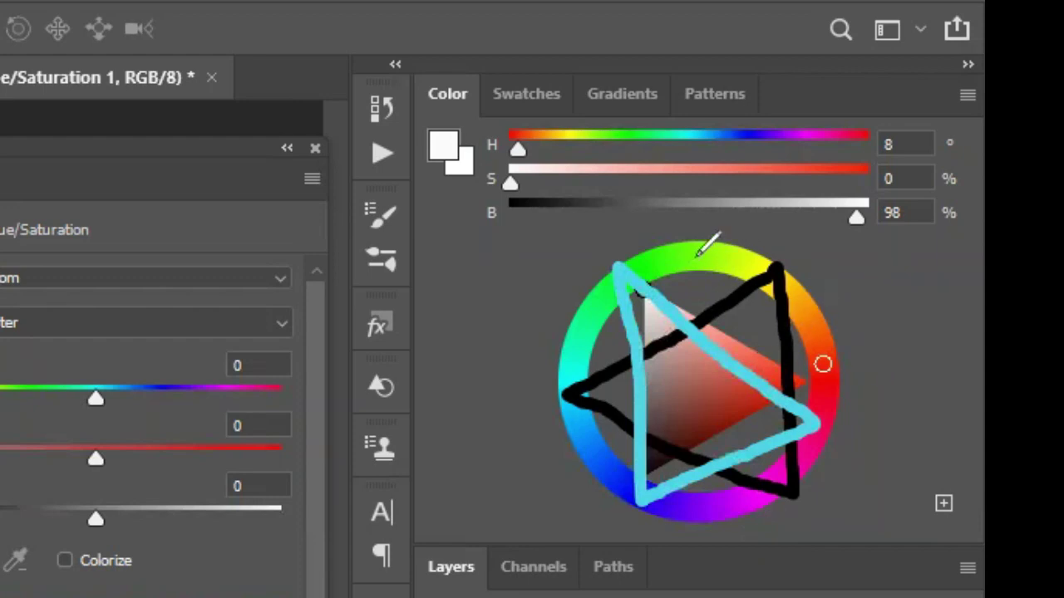
pyautogui.click(811, 324)
pyautogui.moveTo(814, 322)
pyautogui.mouseDown()
pyautogui.moveTo(705, 304)
pyautogui.moveTo(617, 269)
pyautogui.moveTo(648, 369)
pyautogui.moveTo(649, 505)
pyautogui.moveTo(817, 316)
pyautogui.mouseUp()
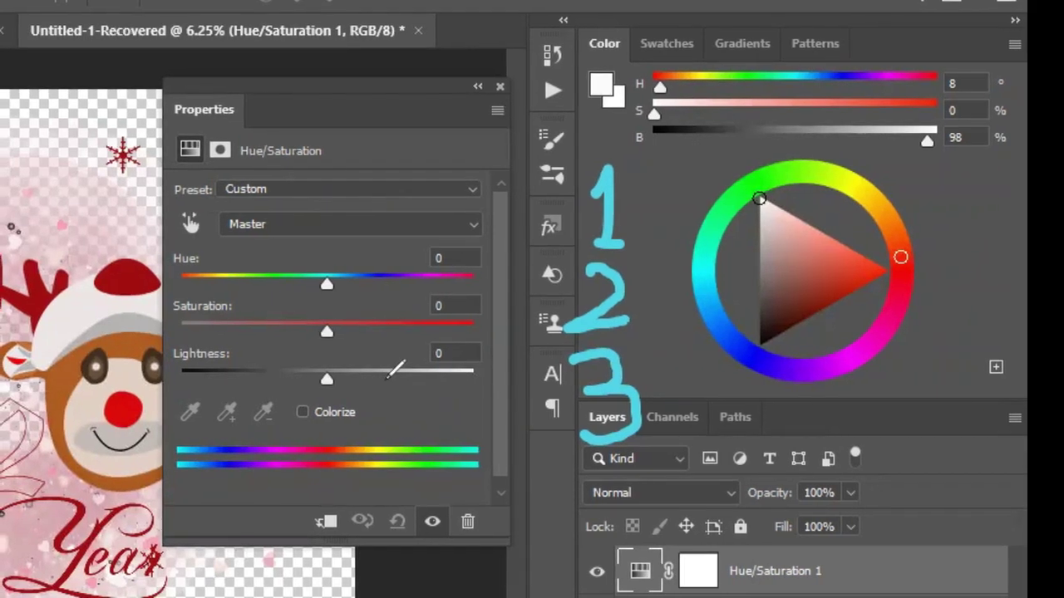
# Circle the yellow-green arc and the triangle's middle tones, then mark green-cyan and orange as opposites joined by a line.
pyautogui.moveTo(804, 166)
pyautogui.mouseDown()
pyautogui.moveTo(818, 178)
pyautogui.moveTo(817, 157)
pyautogui.moveTo(828, 359)
pyautogui.moveTo(844, 359)
pyautogui.mouseUp()
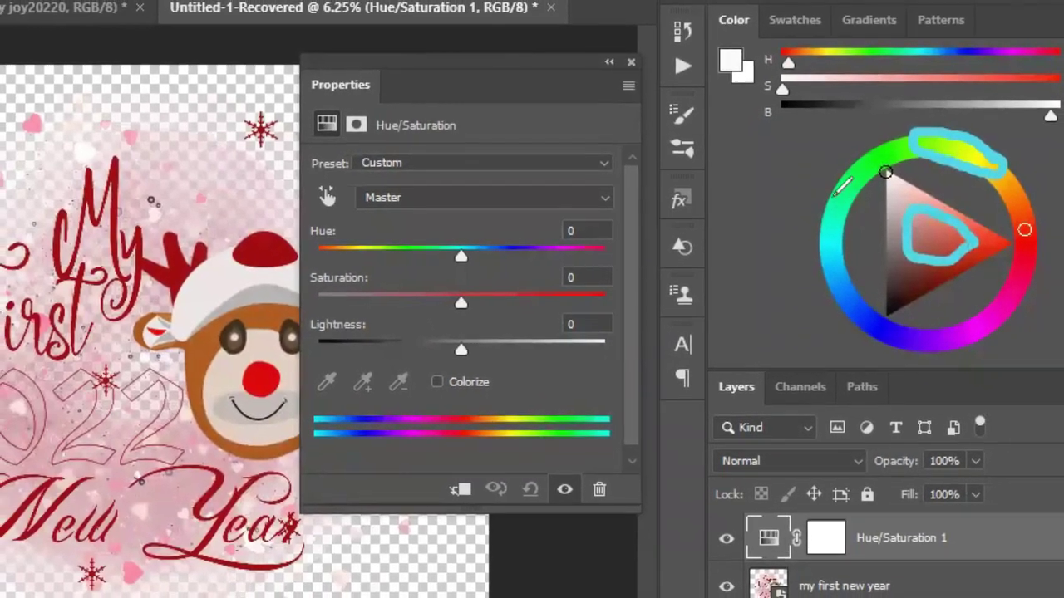
pyautogui.moveTo(826, 198); pyautogui.dragTo(853, 214)
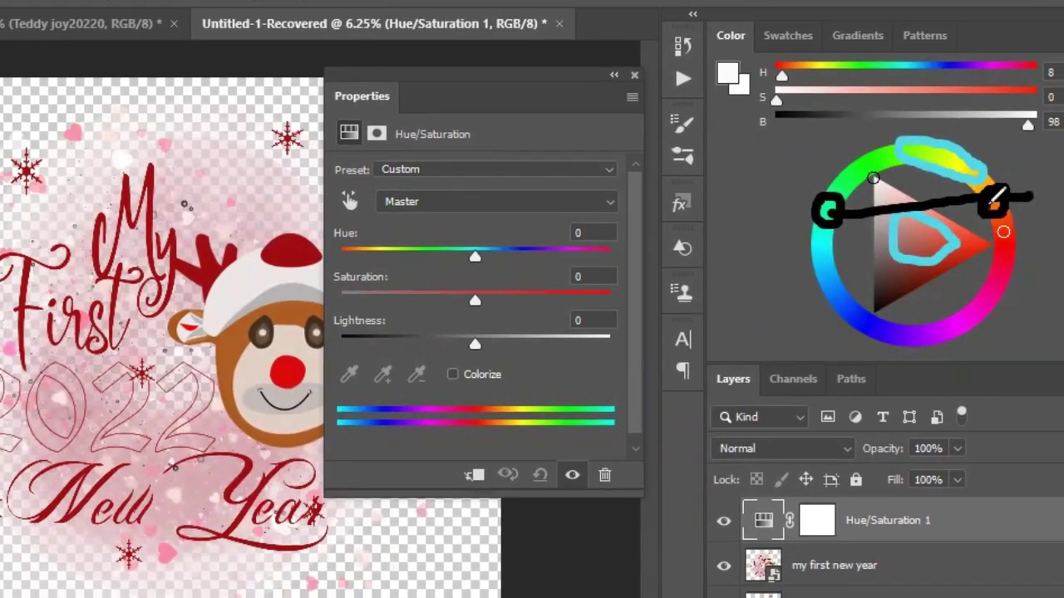
pyautogui.moveTo(997, 187); pyautogui.dragTo(1000, 195)
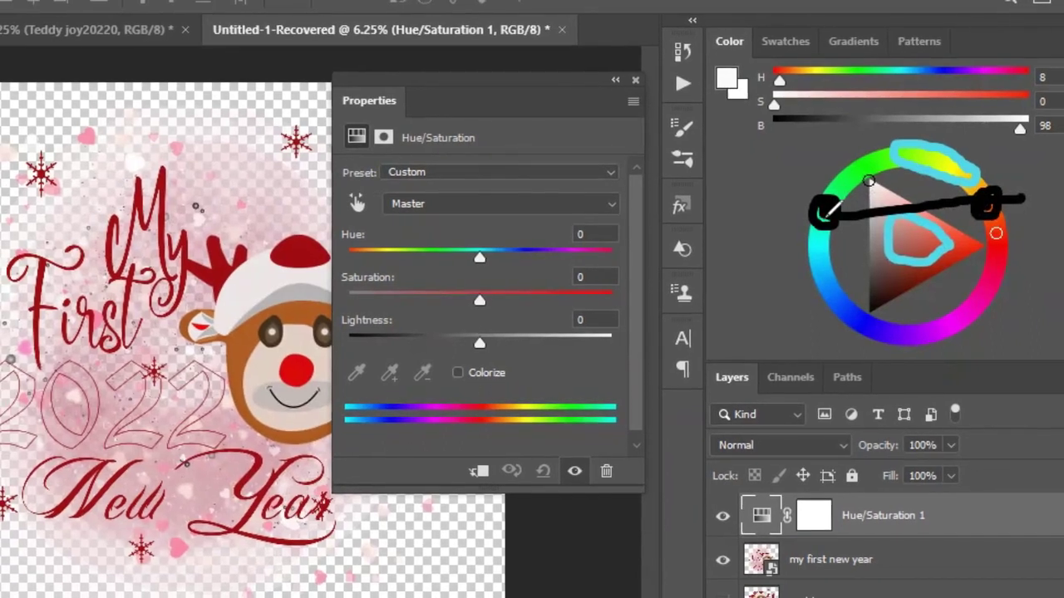
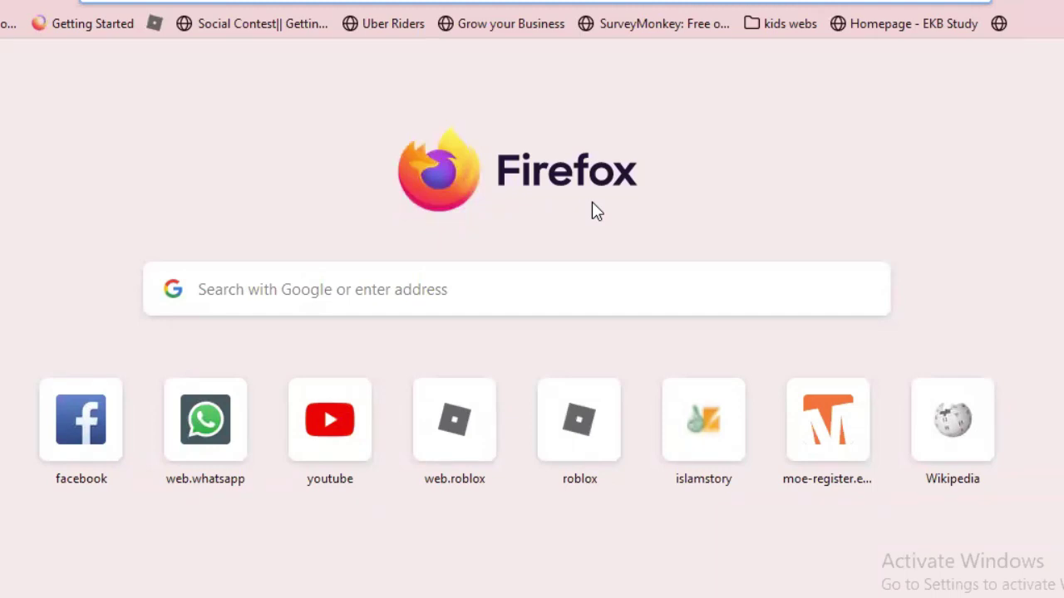
pyautogui.click(558, 285)
pyautogui.write('pint')
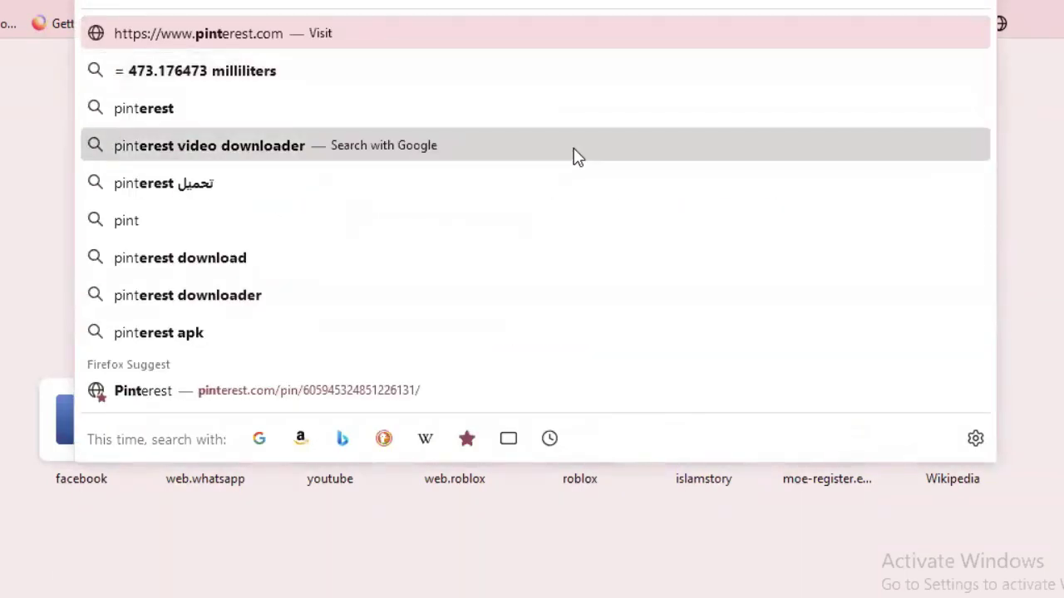
pyautogui.press('Escape')
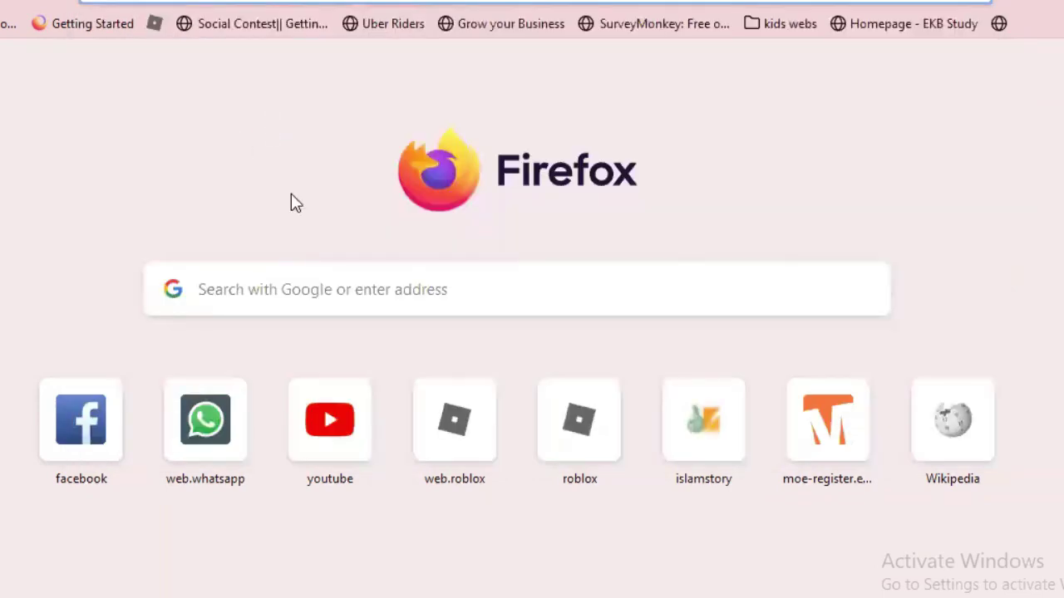
# Search the web for "pinterest" in Firefox and open the Pinterest site from the results.
pyautogui.click(349, 296)
pyautogui.write('pi')
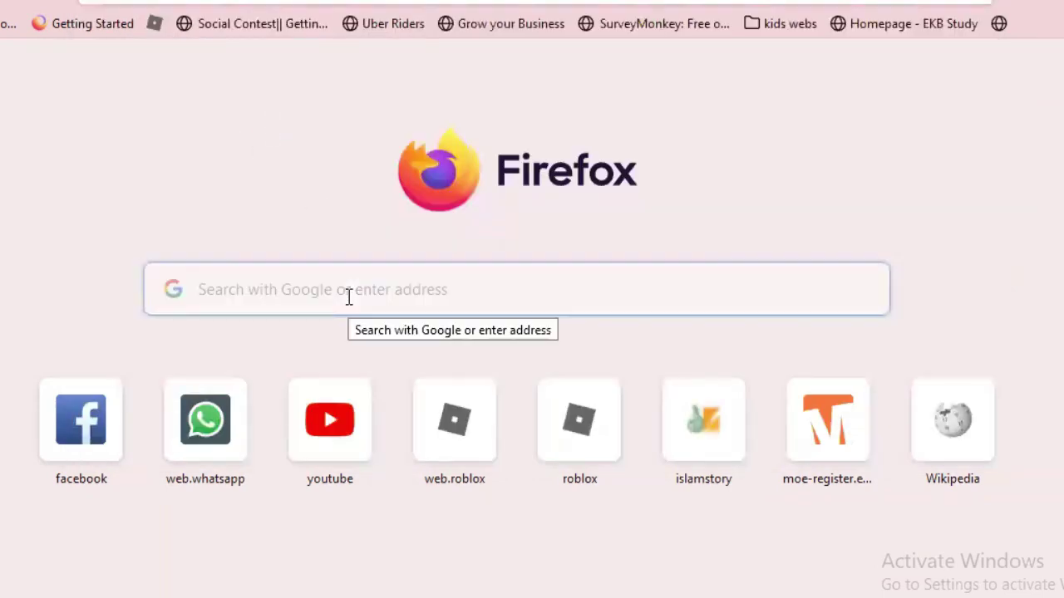
pyautogui.write('nt')
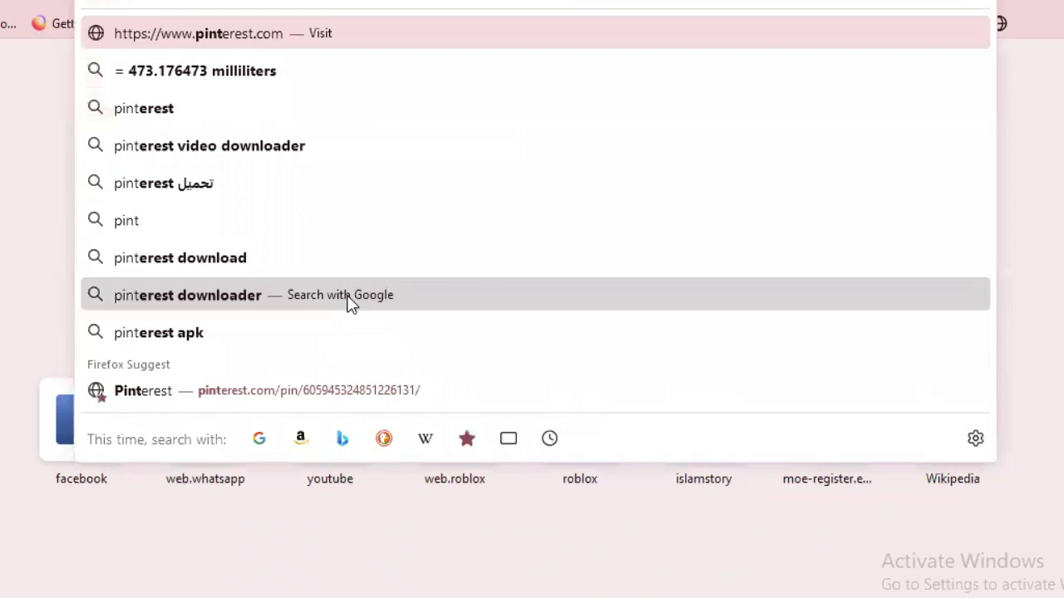
pyautogui.click(282, 100)
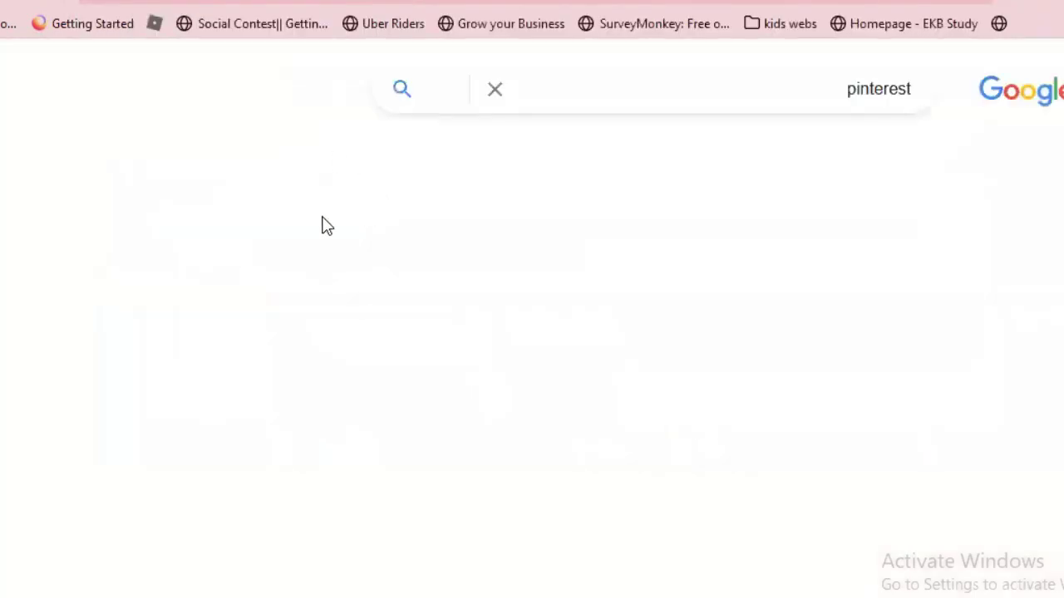
pyautogui.click(736, 85)
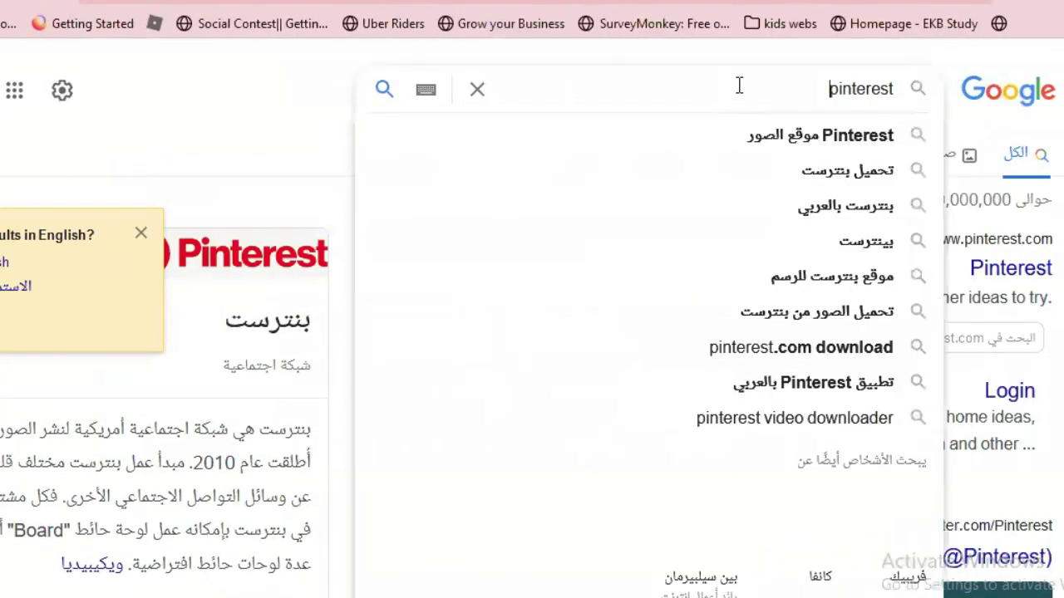
pyautogui.click(1045, 276)
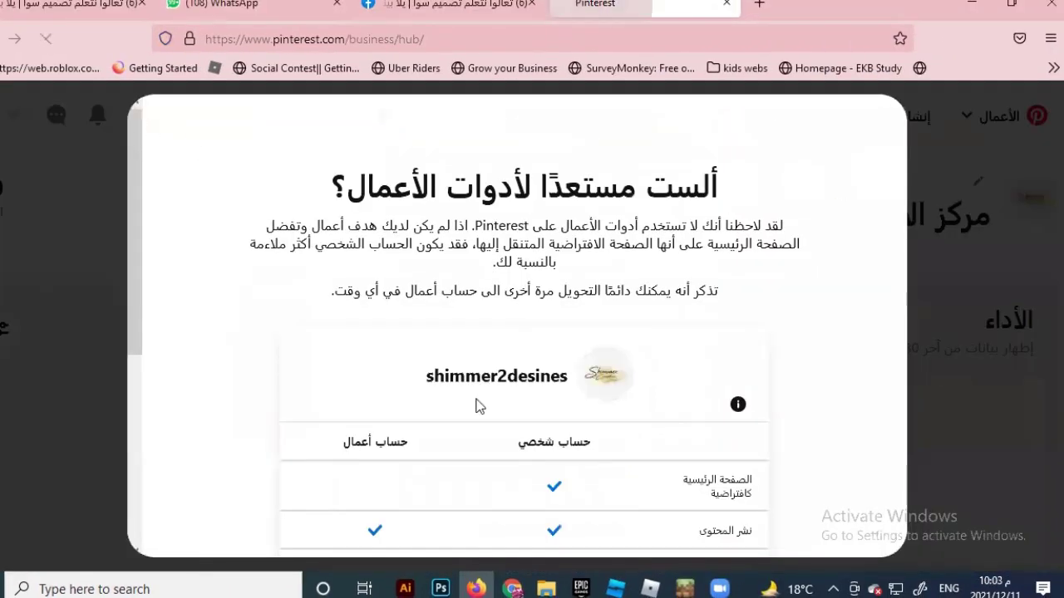
# Look through the account type comparison in the business tools dialog and dismiss it.
pyautogui.scroll(-4, 373, 463)
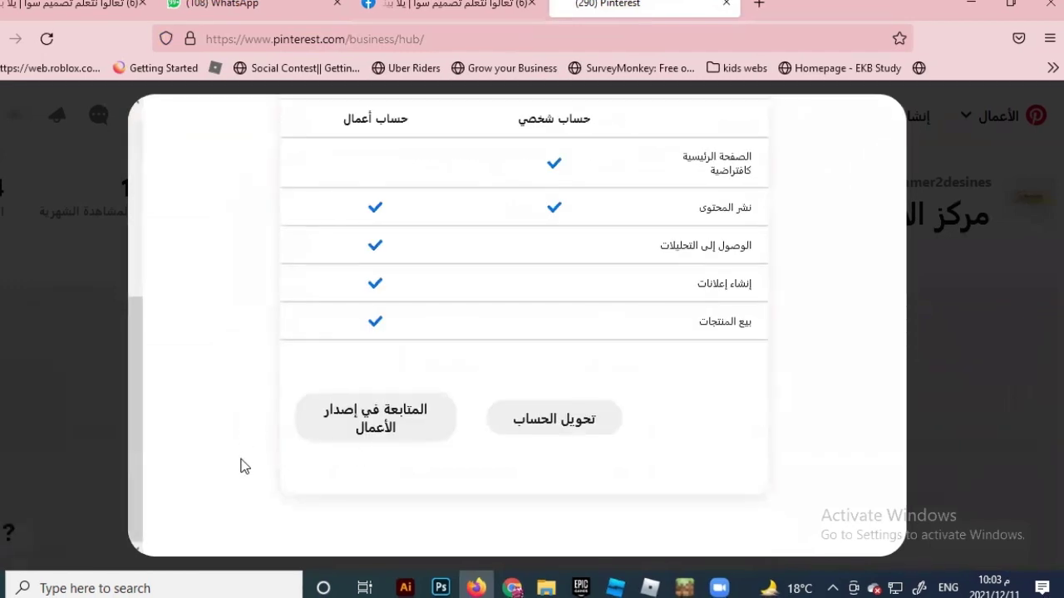
pyautogui.scroll(4, 241, 465)
pyautogui.click(1021, 266)
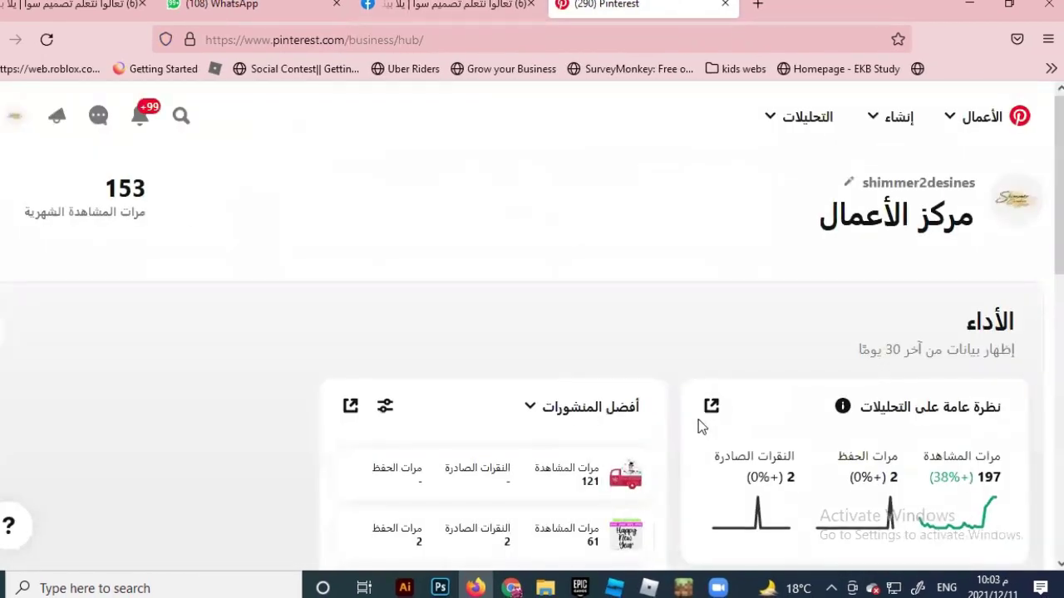
# Search Pinterest for "color".
pyautogui.click(181, 117)
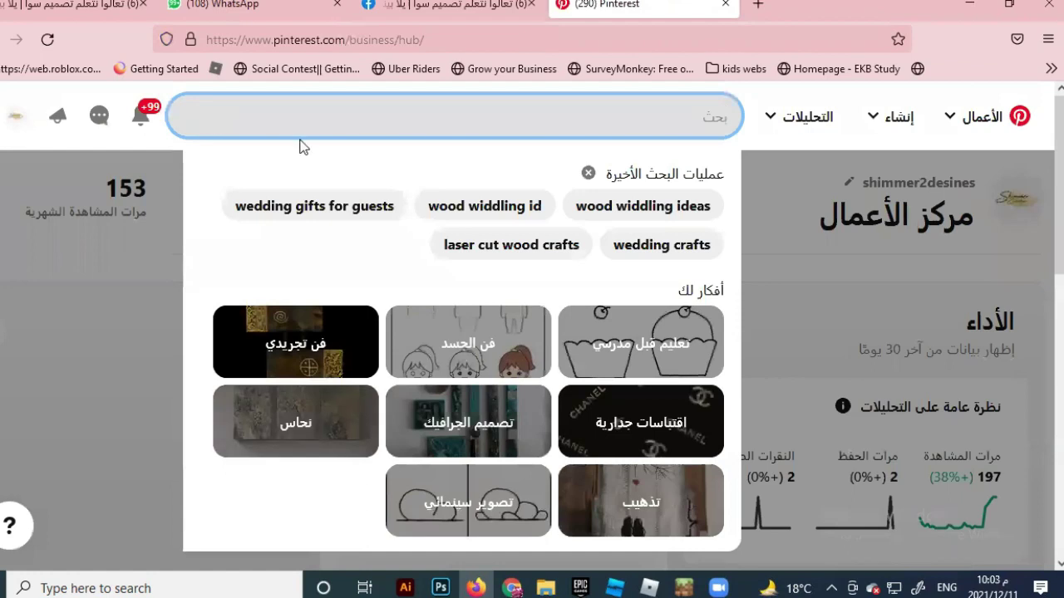
pyautogui.write('color')
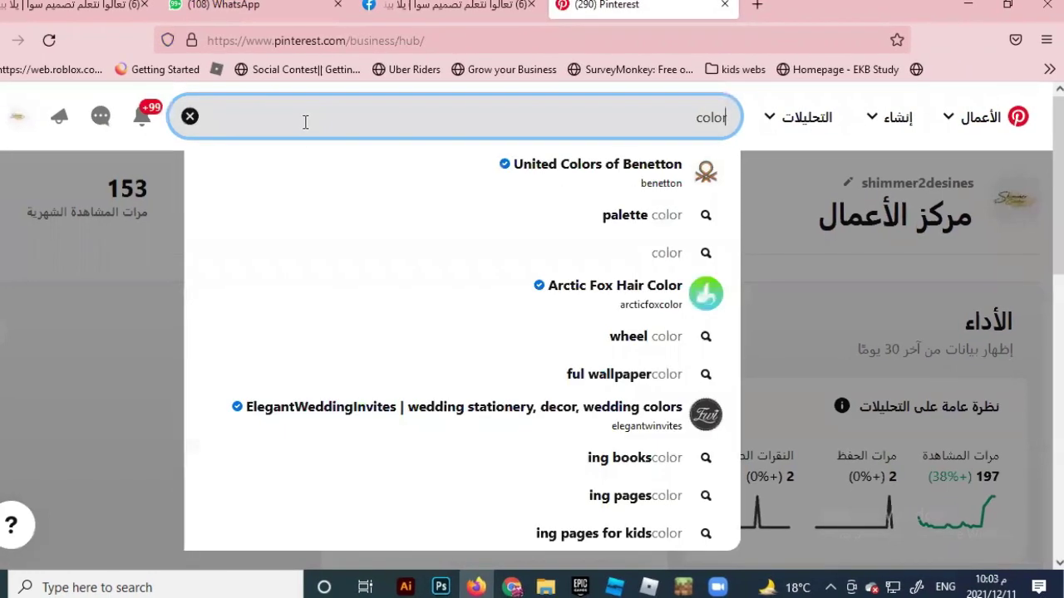
pyautogui.press('Return')
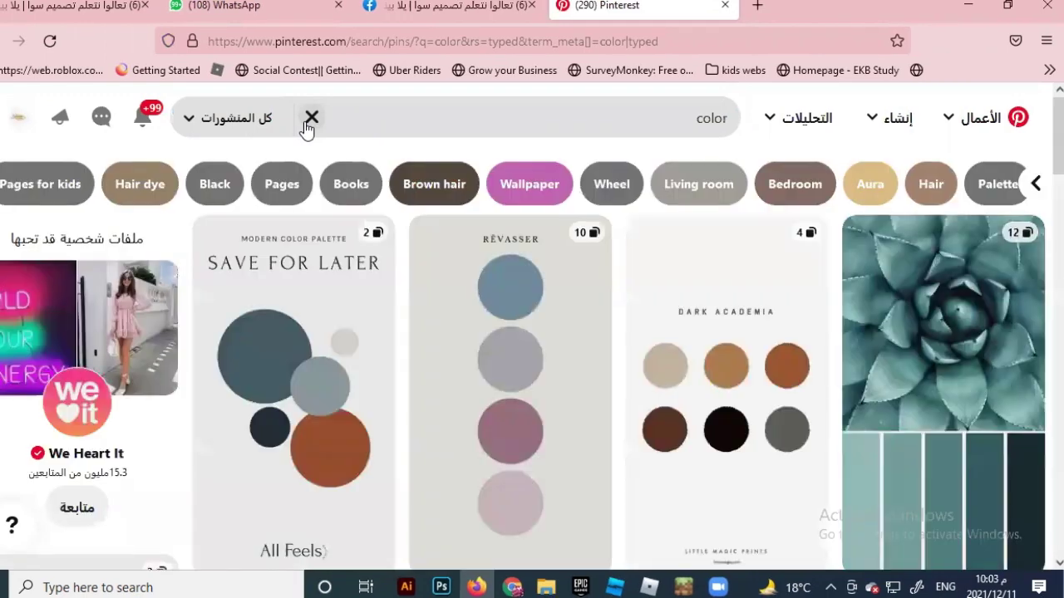
# Search Pinterest for the suggested term "color palette".
pyautogui.click(592, 126)
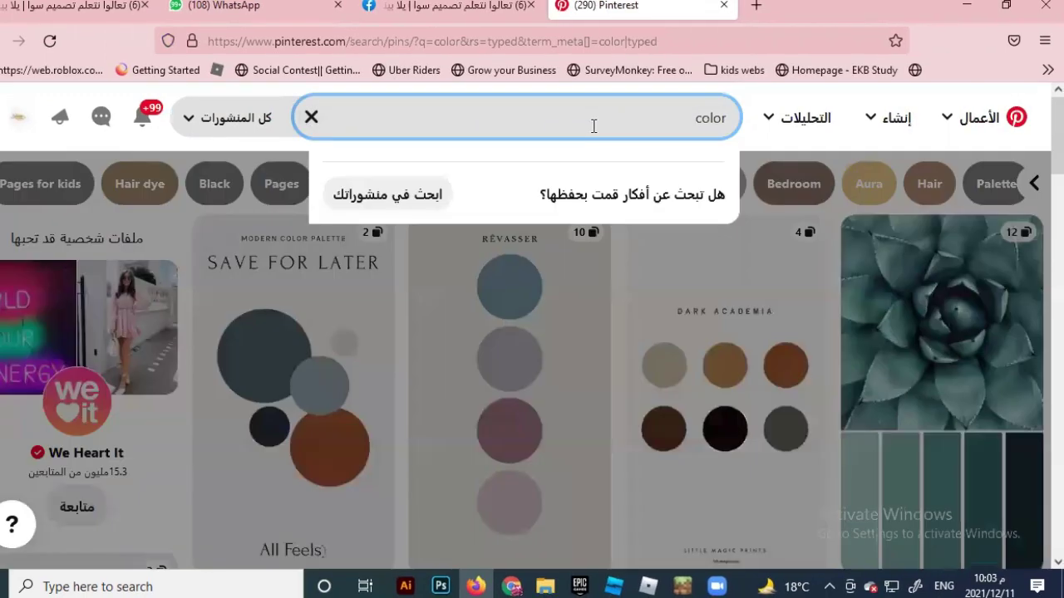
pyautogui.write('pa')
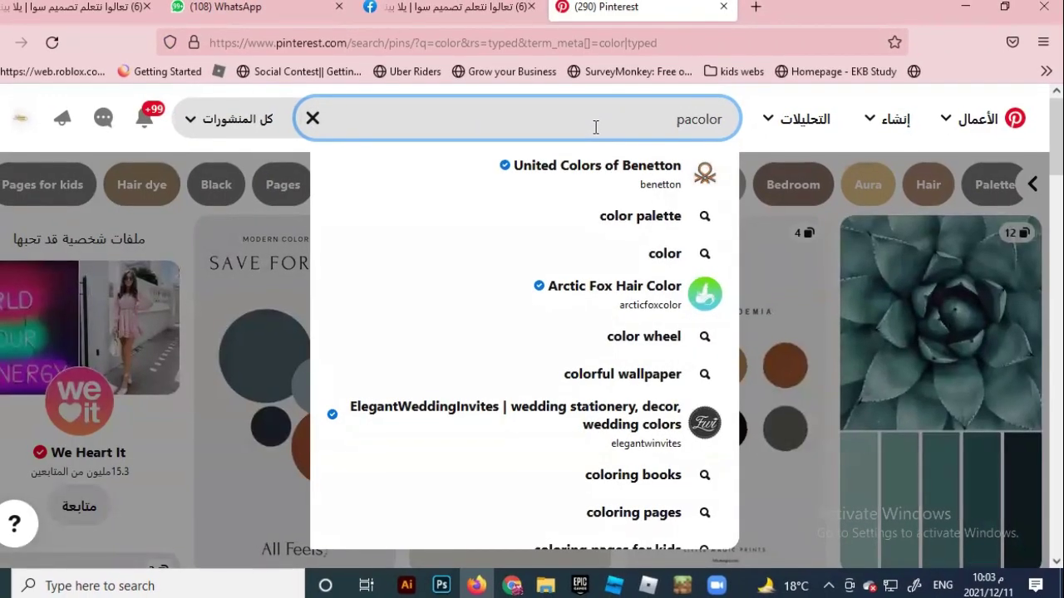
pyautogui.write('ttern')
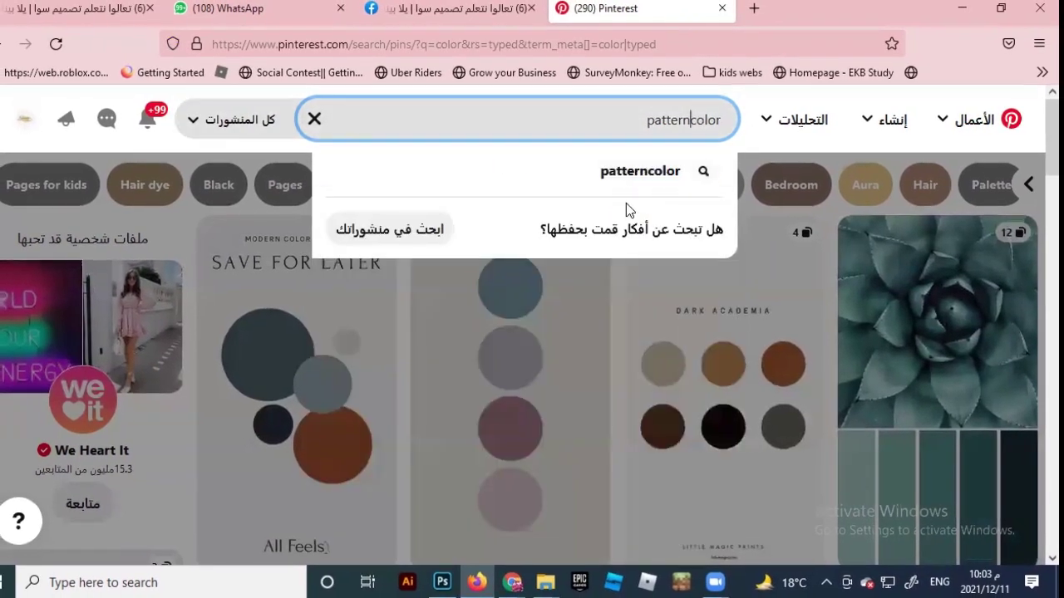
pyautogui.press('BackSpace')
pyautogui.press('BackSpace')
pyautogui.press('BackSpace')
pyautogui.press('BackSpace')
pyautogui.press('BackSpace')
pyautogui.press('BackSpace')
pyautogui.press('BackSpace')
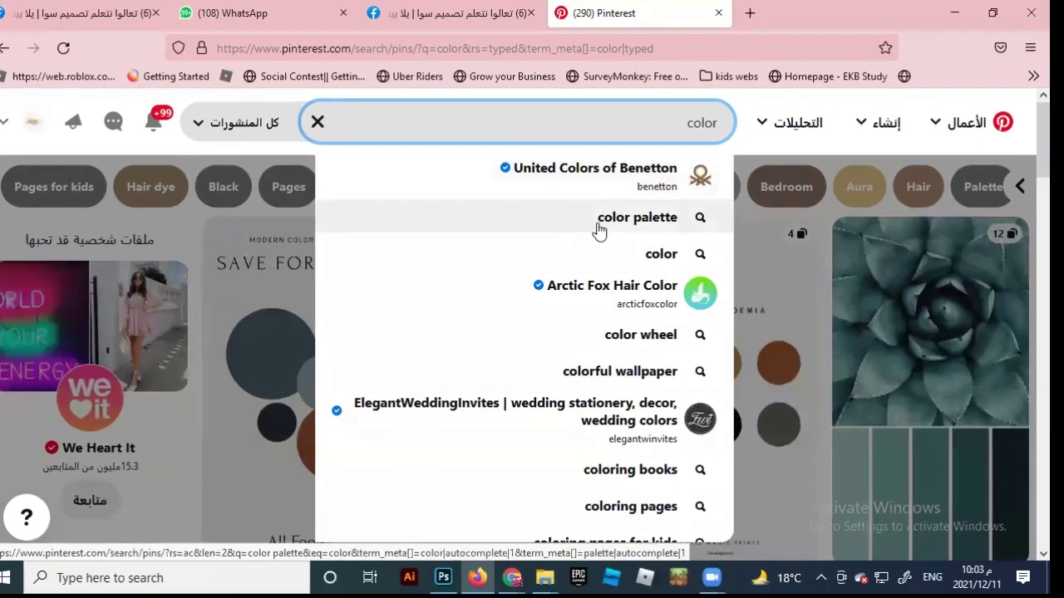
pyautogui.click(597, 224)
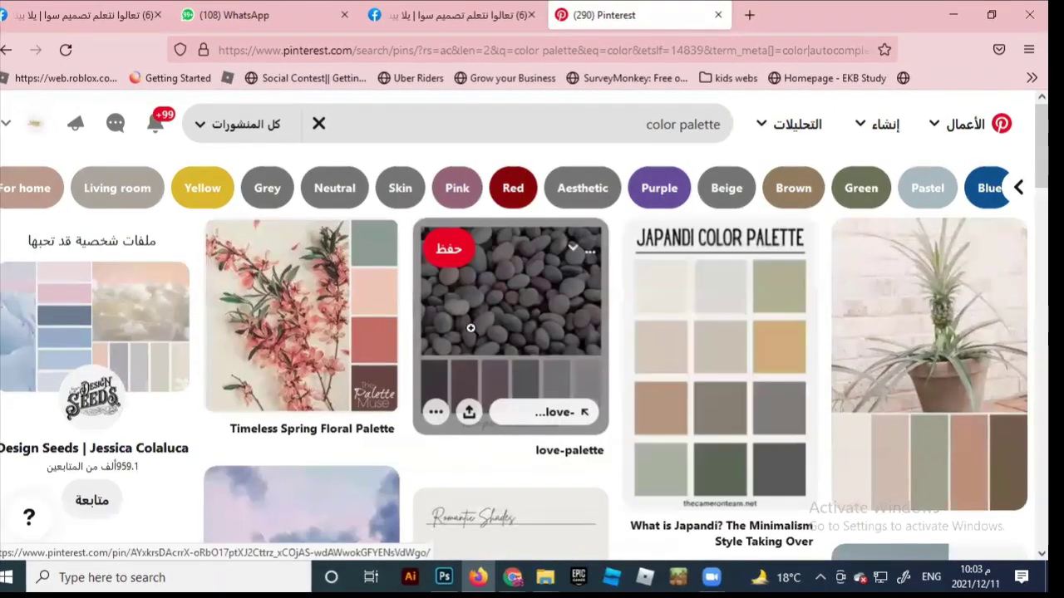
# Look through the color palette pins, comparing the photo-based and swatch-only color combinations.
pyautogui.scroll(-5, 498, 282)
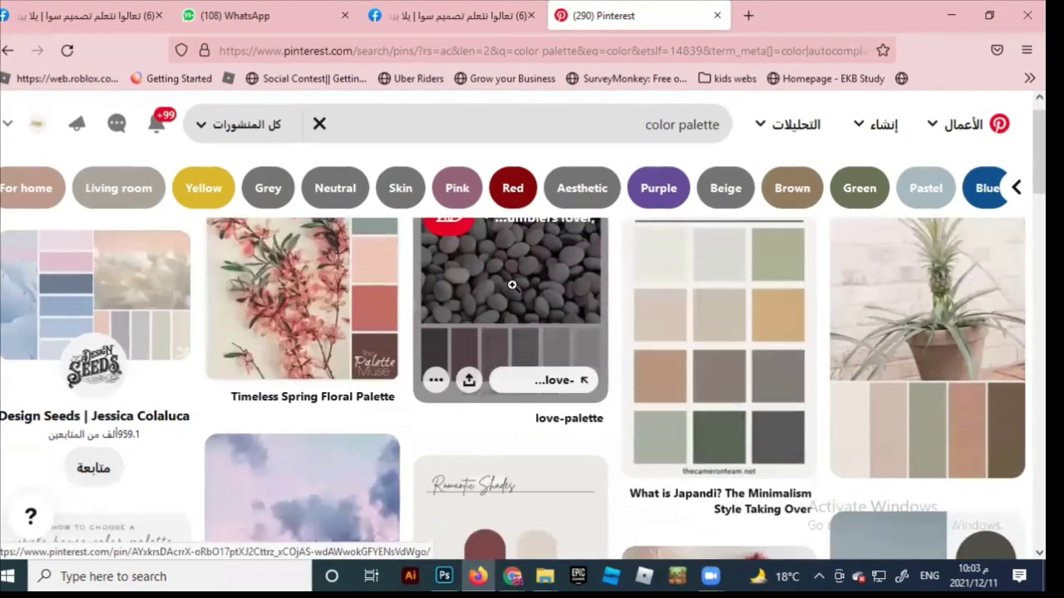
pyautogui.scroll(5, 715, 291)
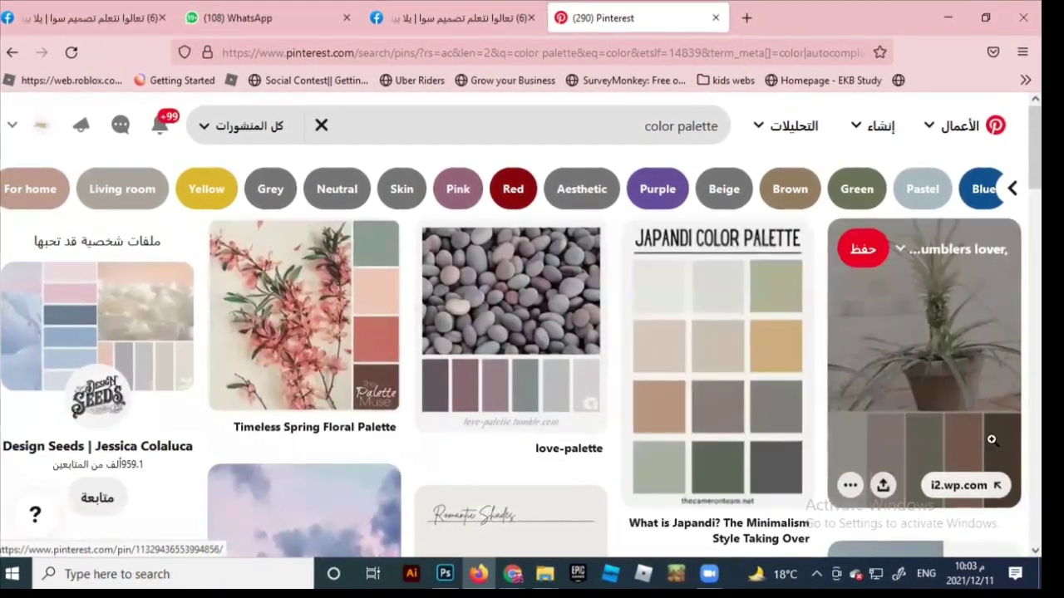
pyautogui.scroll(-3, 282, 422)
pyautogui.scroll(-3, 282, 421)
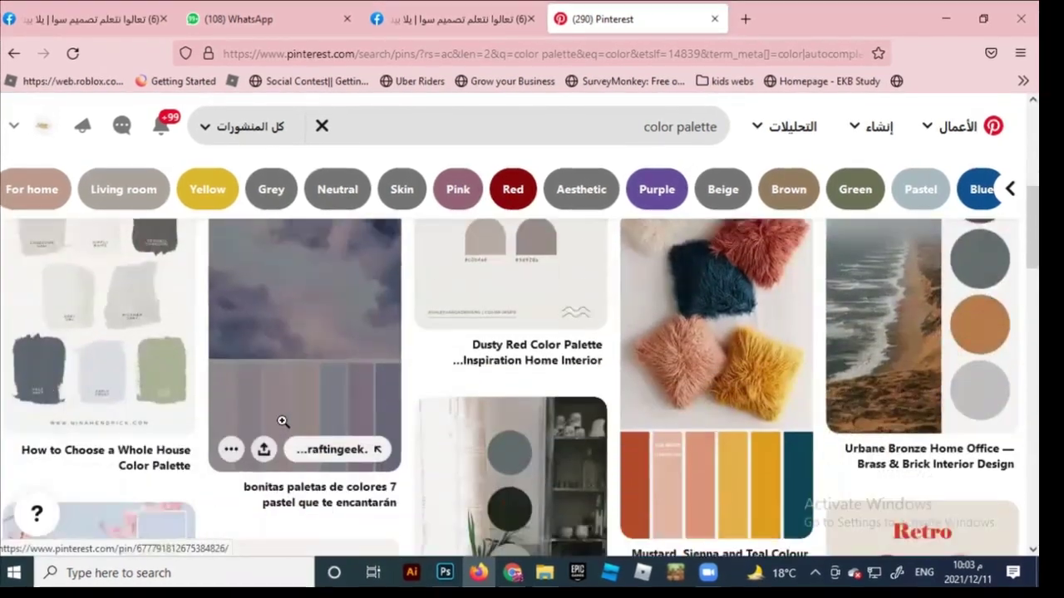
pyautogui.scroll(-4, 778, 334)
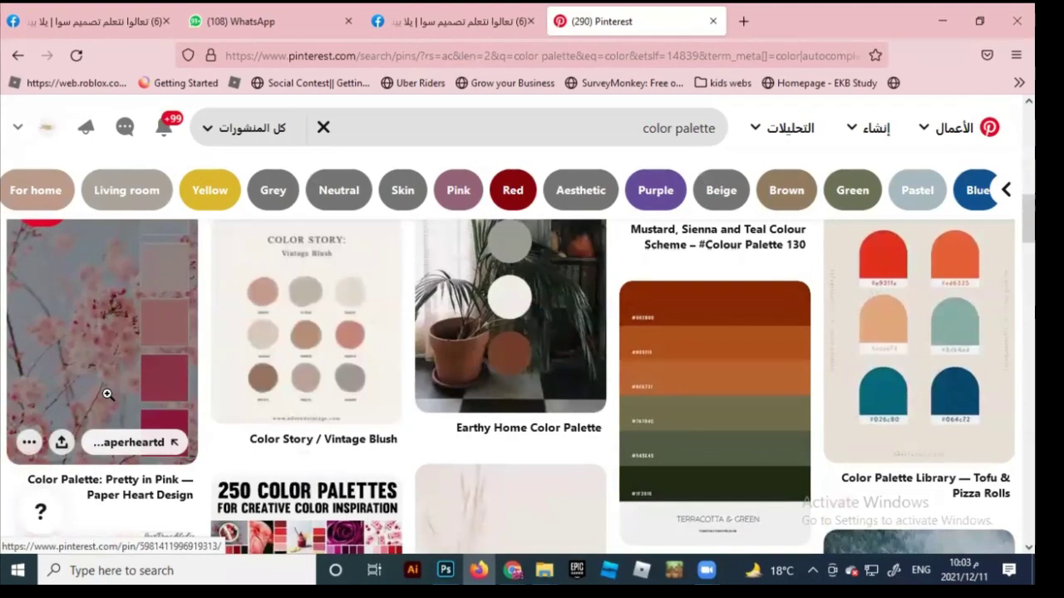
pyautogui.scroll(-4, 105, 391)
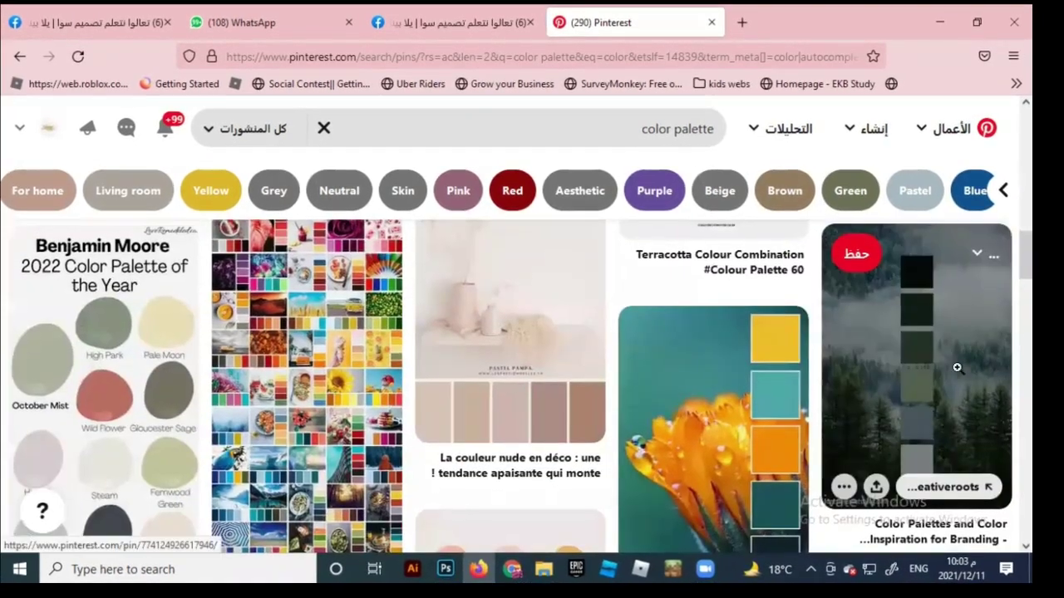
pyautogui.scroll(-3, 776, 477)
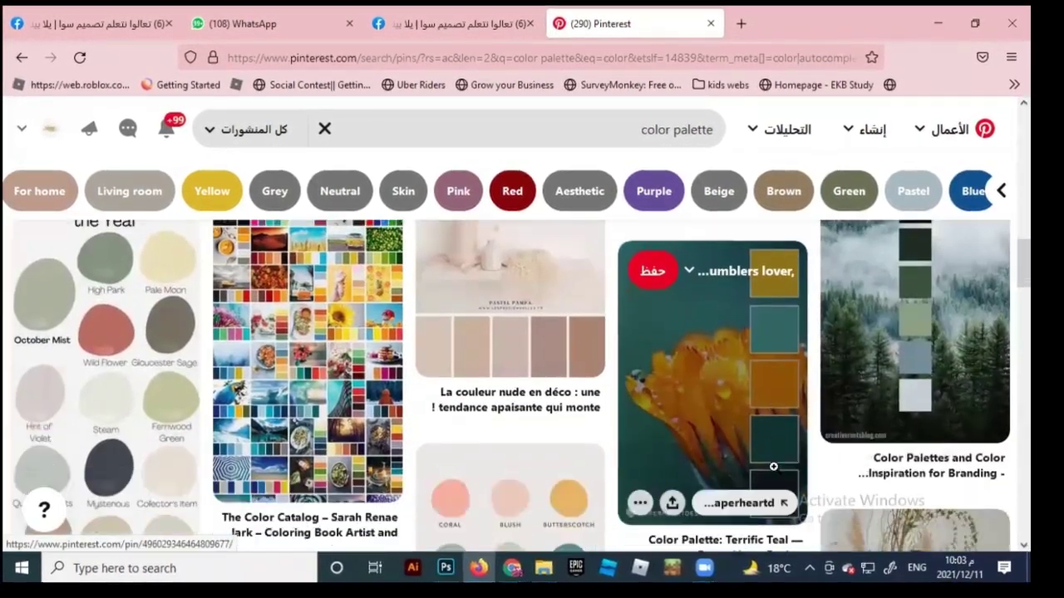
pyautogui.scroll(4, 557, 419)
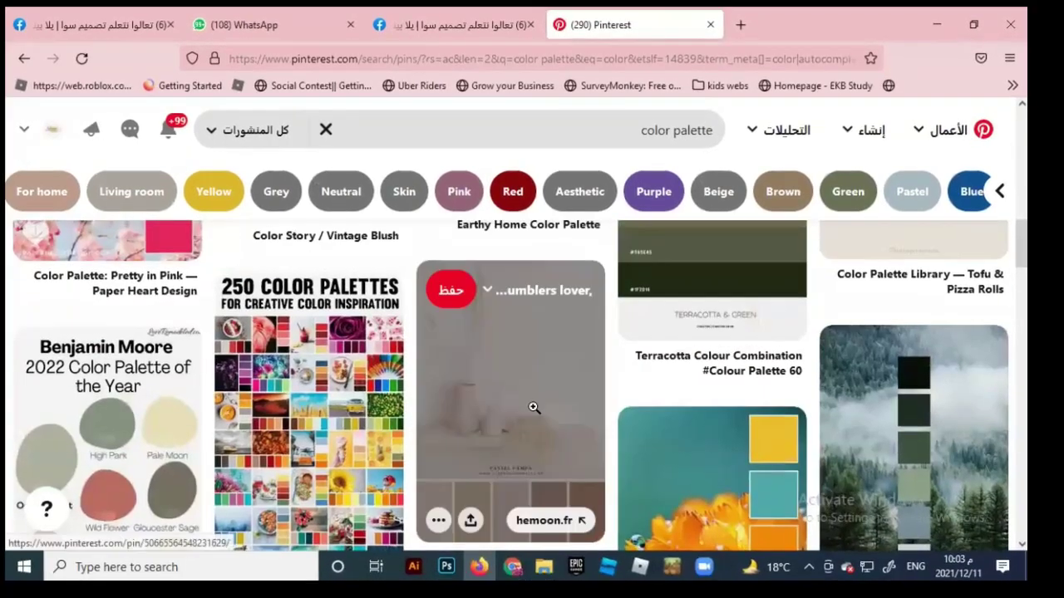
# Open the Pastel Pampa palette pin, examine its photo and five swatches, and show the pin's additional options.
pyautogui.click(501, 364)
pyautogui.scroll(-3, 714, 363)
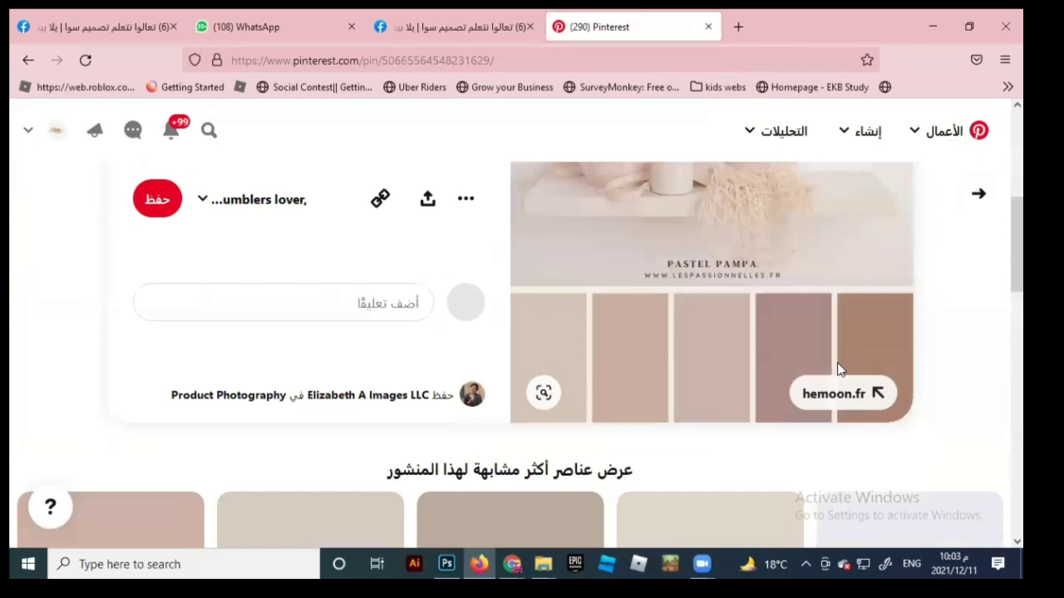
pyautogui.scroll(5, 570, 361)
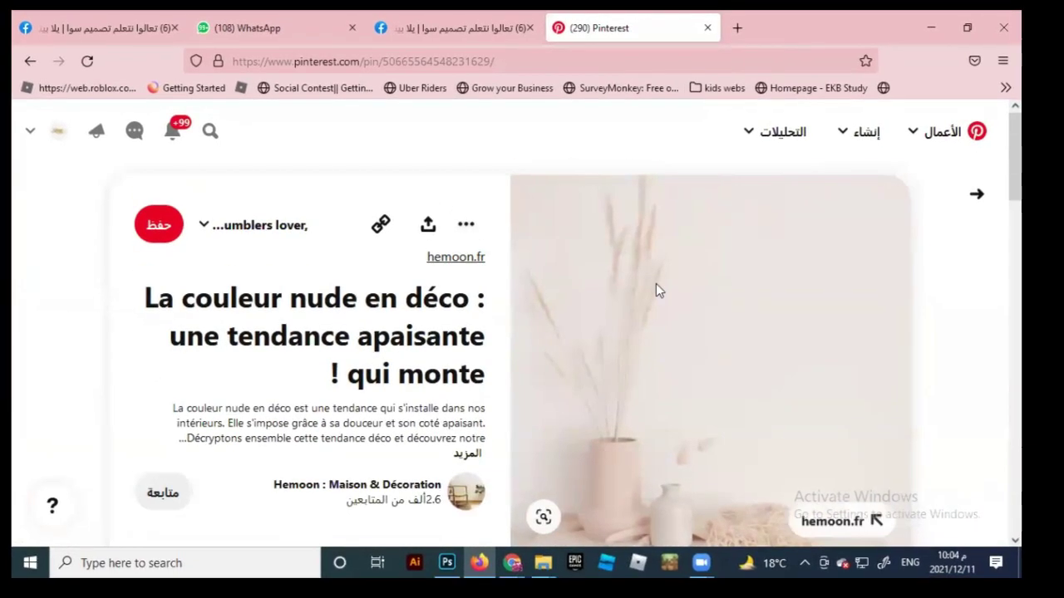
pyautogui.scroll(-3, 661, 286)
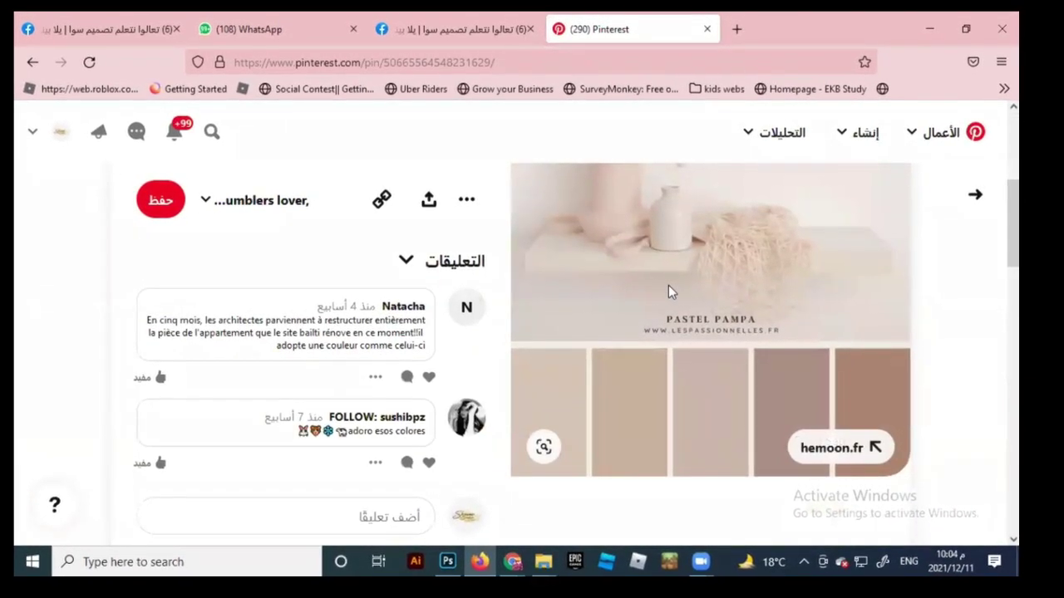
pyautogui.scroll(3, 666, 288)
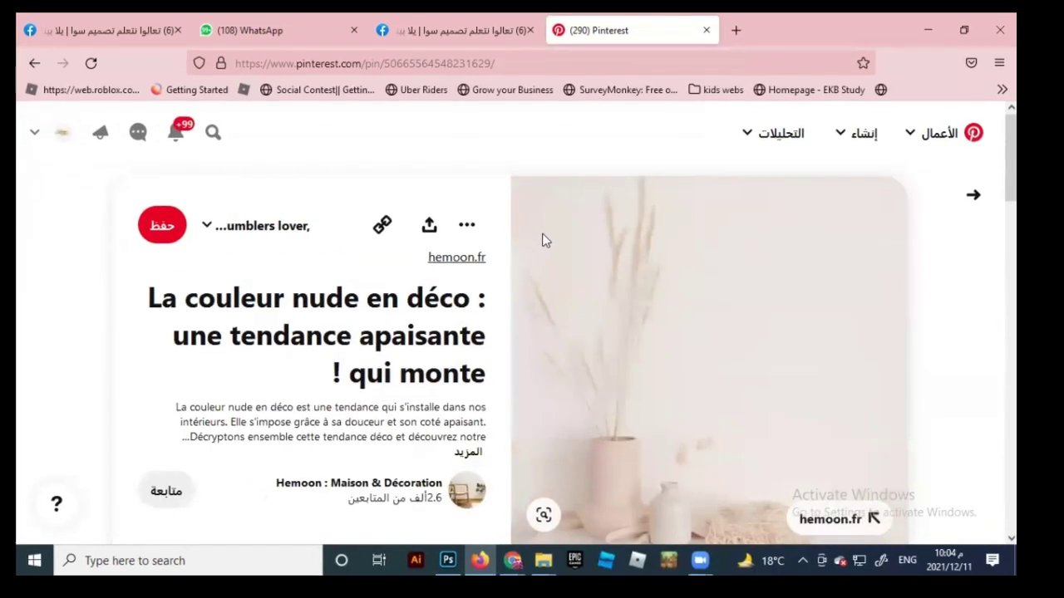
pyautogui.click(467, 226)
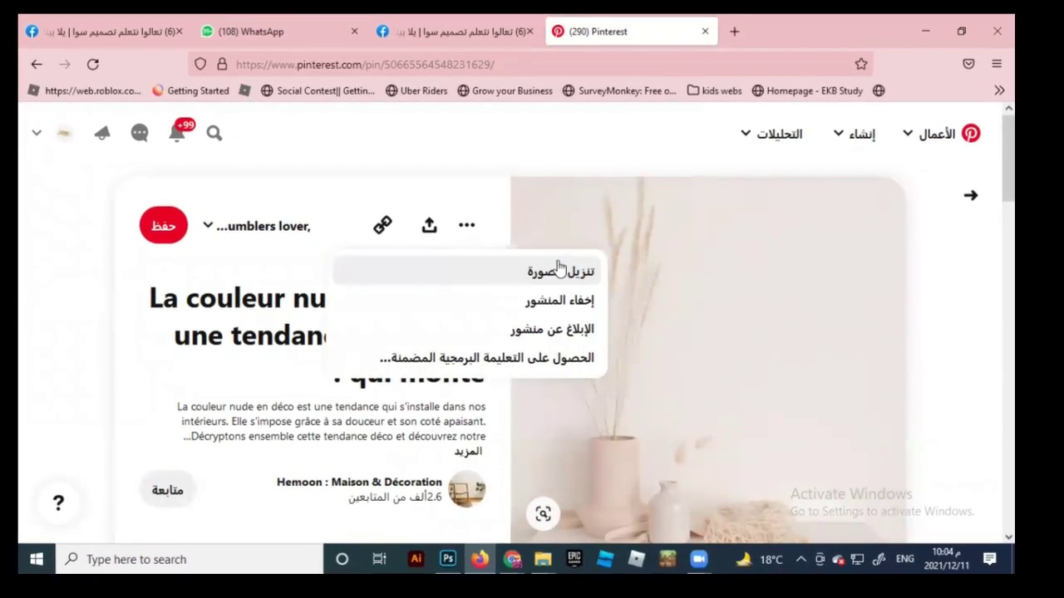
# Minimize the browser windows and open the bedroom palette image from the Camera Roll folder in Photoshop.
pyautogui.click(931, 19)
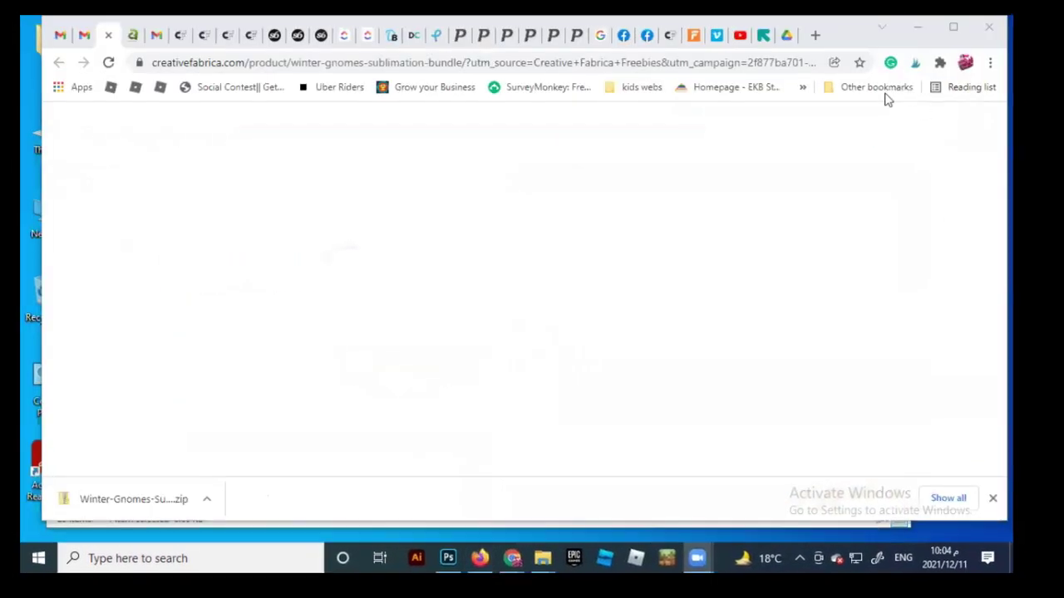
pyautogui.click(927, 30)
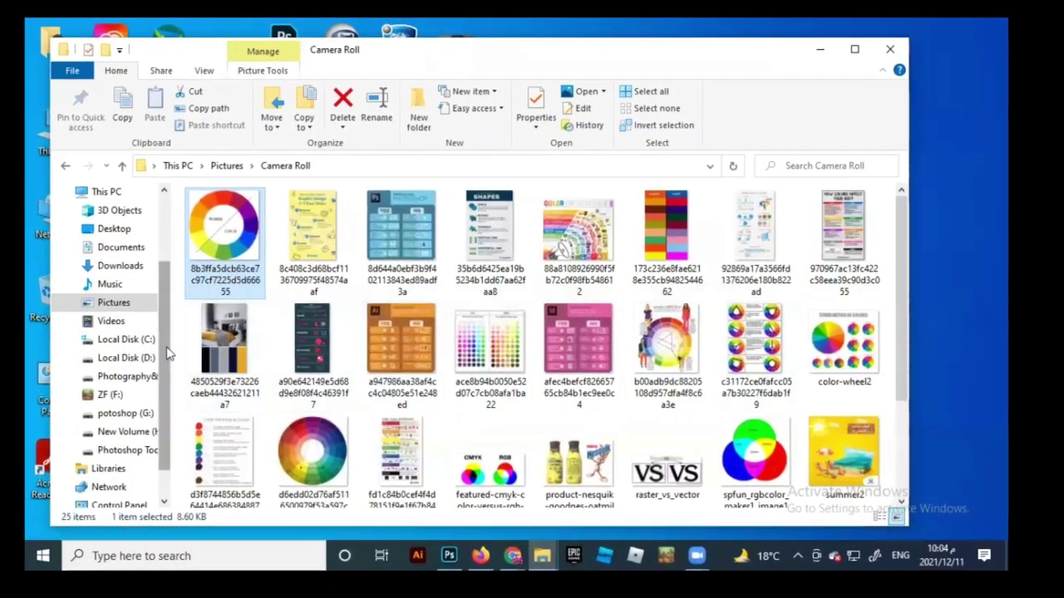
pyautogui.click(224, 341)
pyautogui.scroll(-1, 561, 391)
pyautogui.scroll(1, 563, 388)
pyautogui.moveTo(226, 341); pyautogui.dragTo(669, 43)
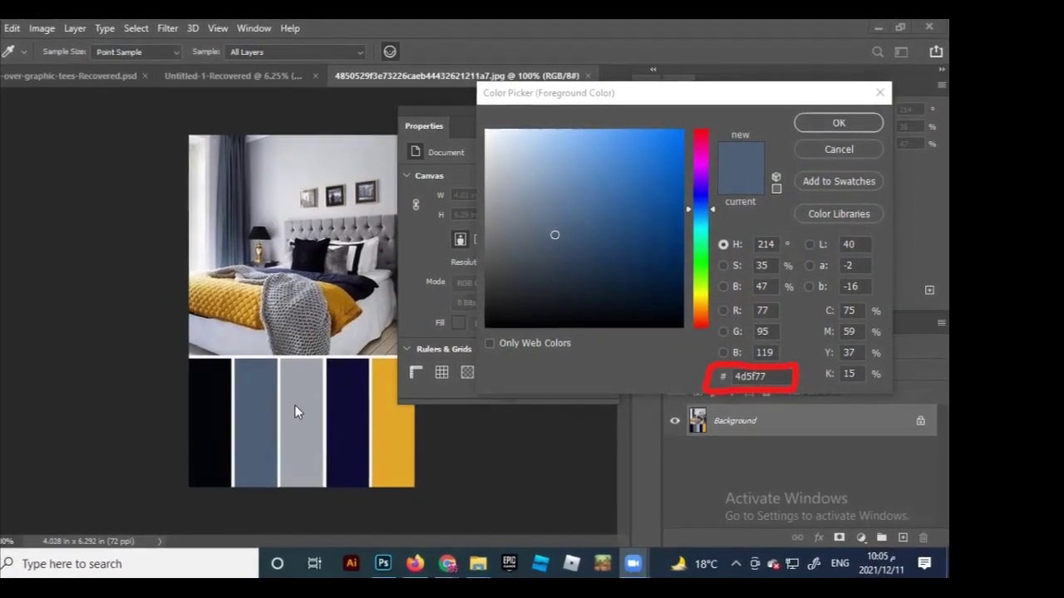
# With the foreground Color Picker, sample the palette's grey and slate-blue strips and highlight the hex code.
pyautogui.click(312, 170)
pyautogui.moveTo(311, 170); pyautogui.dragTo(265, 170)
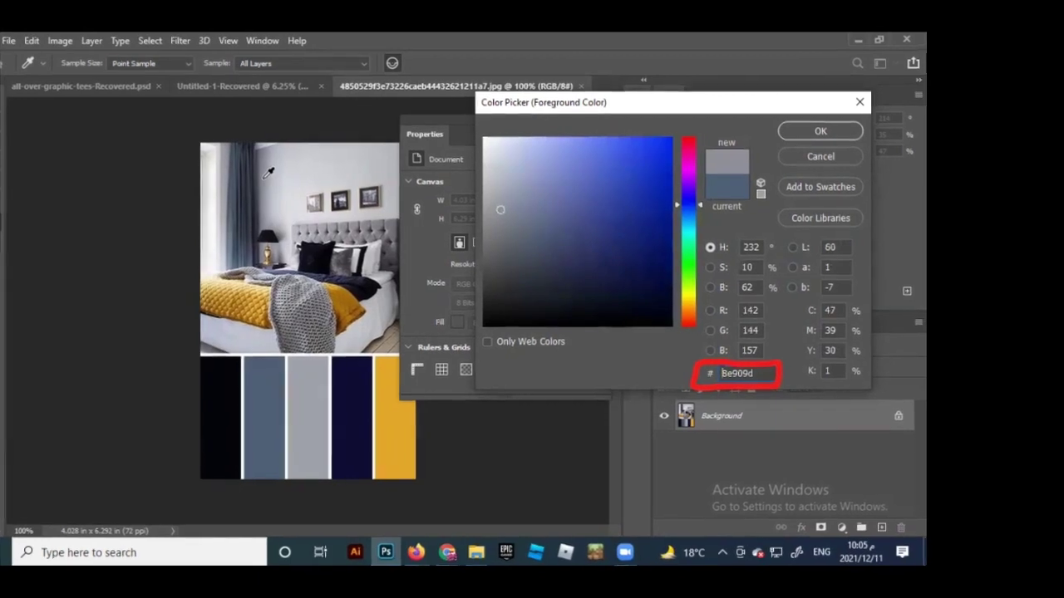
pyautogui.click(318, 378)
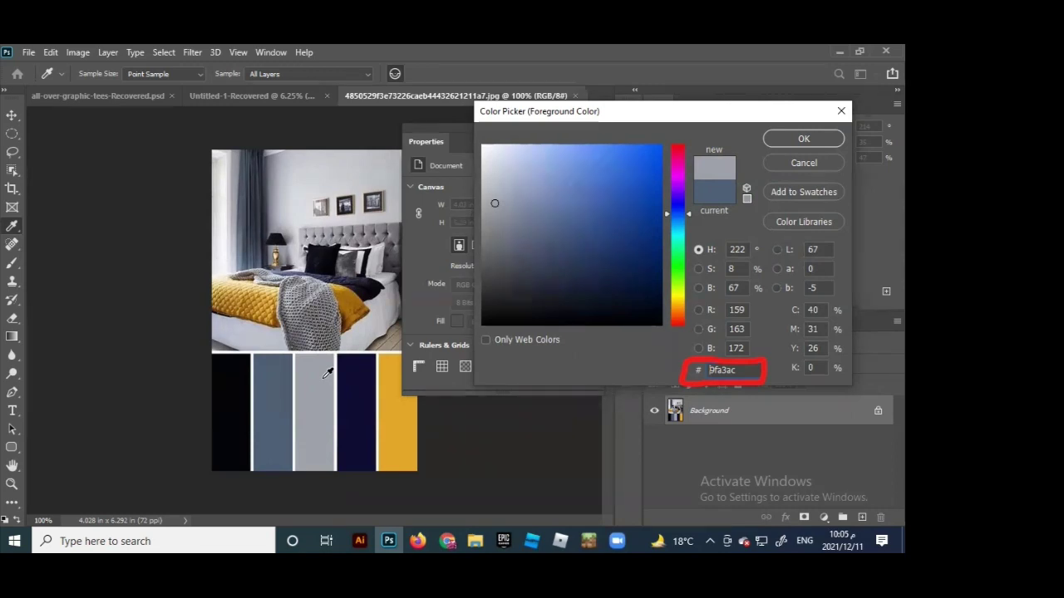
pyautogui.click(320, 374)
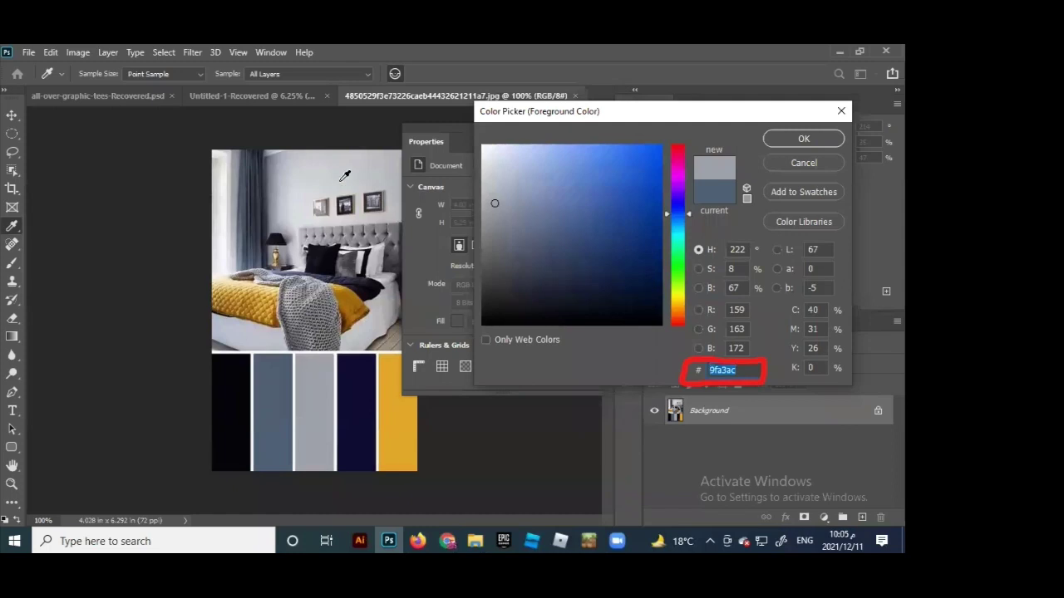
pyautogui.click(287, 389)
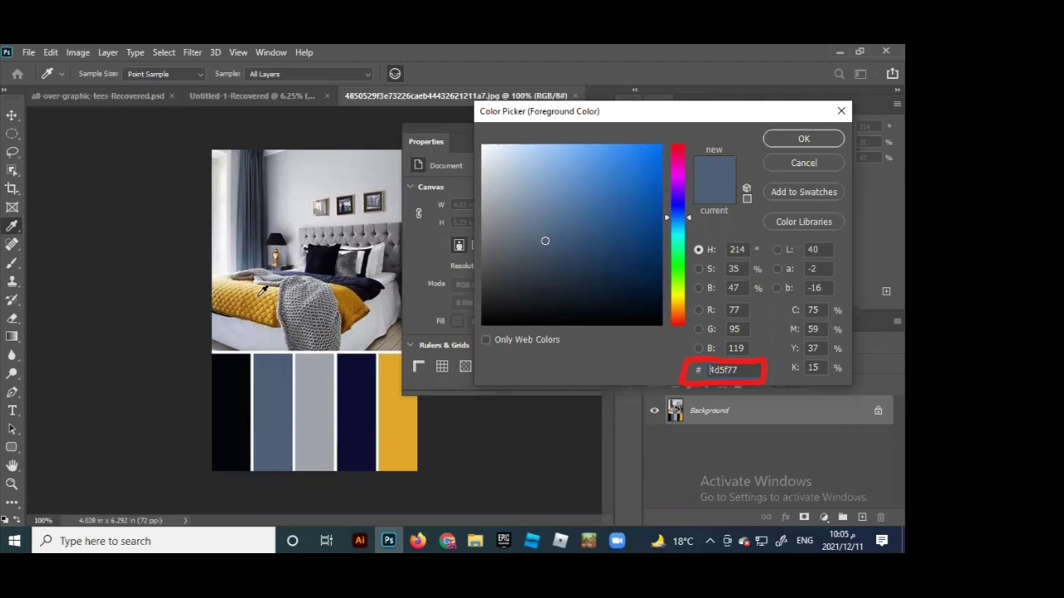
pyautogui.moveTo(736, 370); pyautogui.dragTo(713, 370)
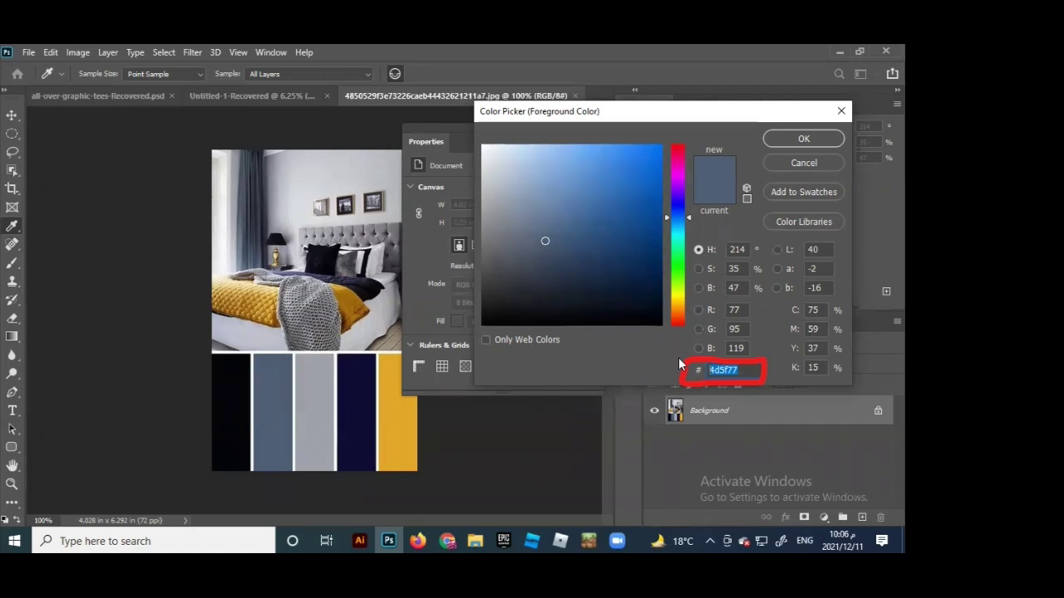
# Sample the yellow, navy, slate-blue and black strips to compare their hex codes, and cancel the Color Picker.
pyautogui.click(404, 420)
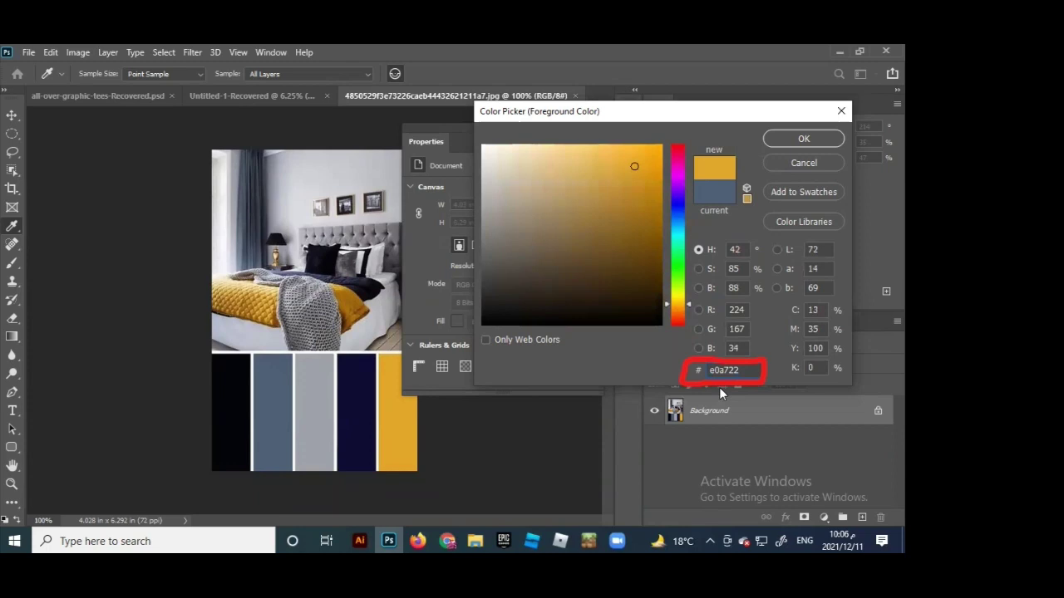
pyautogui.click(369, 416)
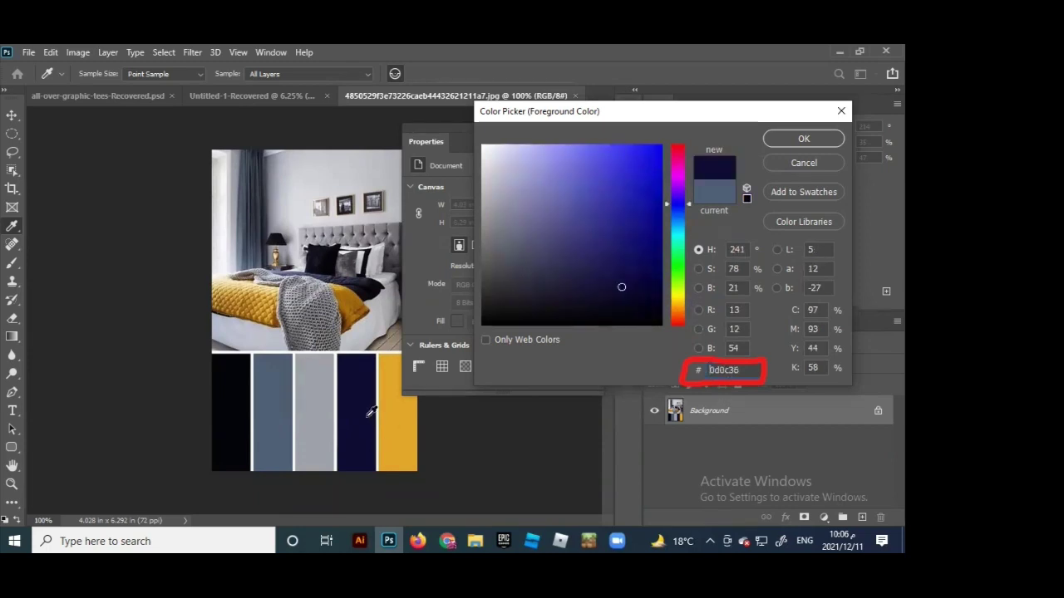
pyautogui.click(274, 387)
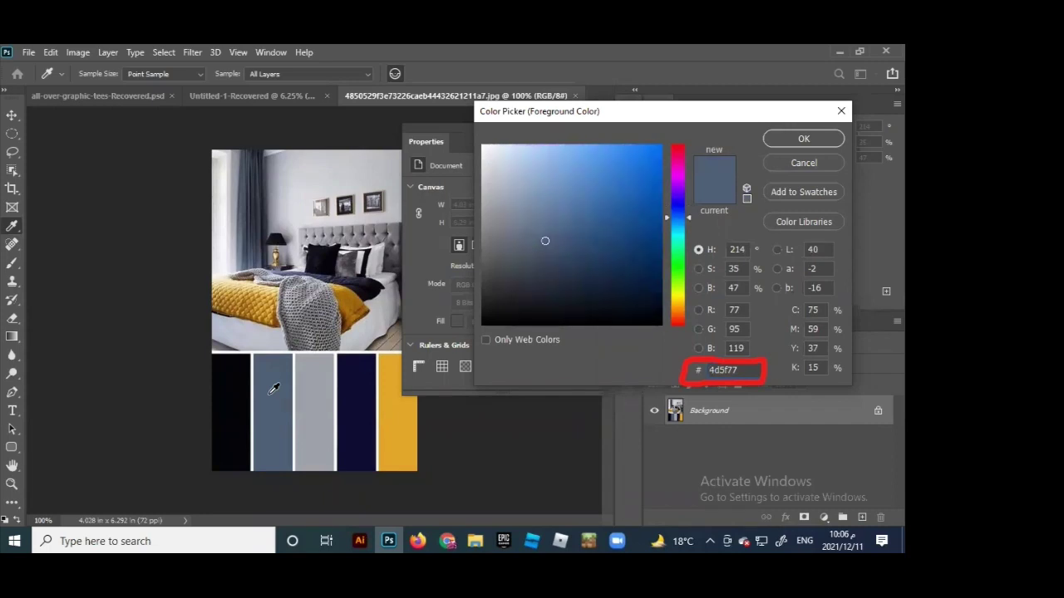
pyautogui.click(239, 387)
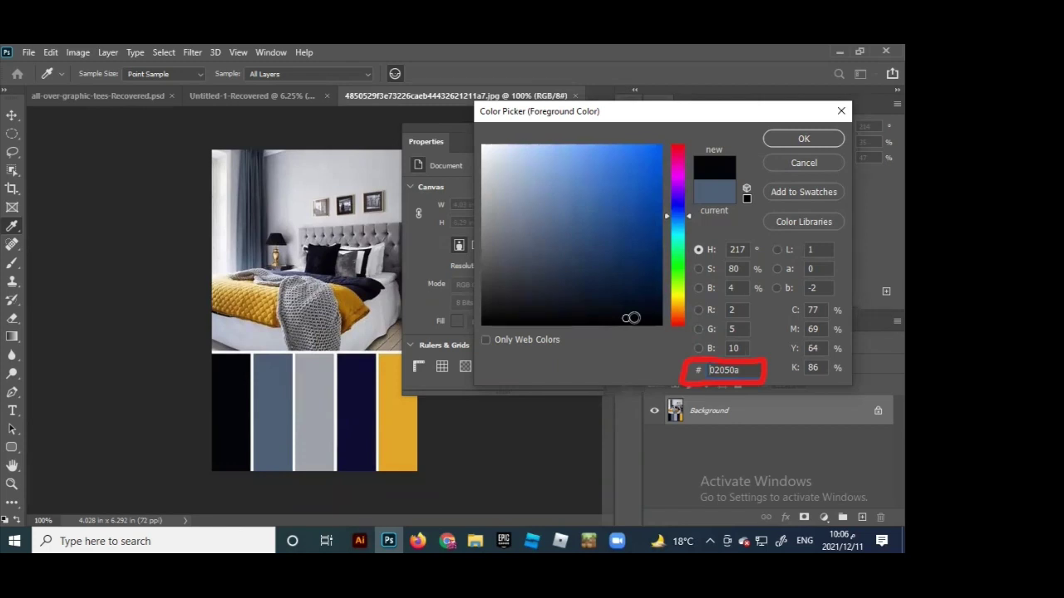
pyautogui.click(815, 163)
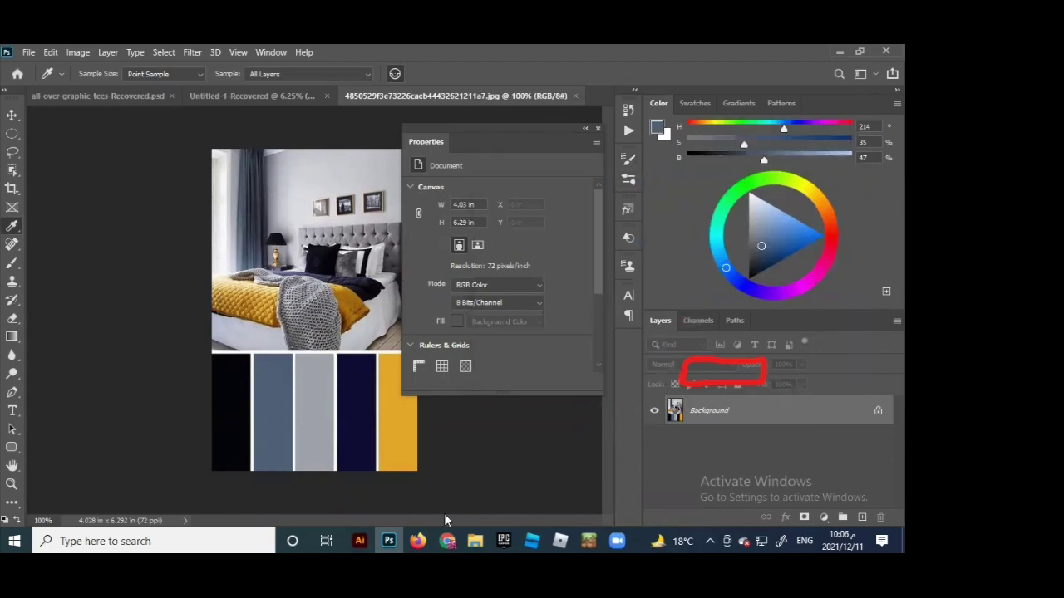
# Switch back to Firefox, return to the color palette search results and browse further palette pins.
pyautogui.click(417, 541)
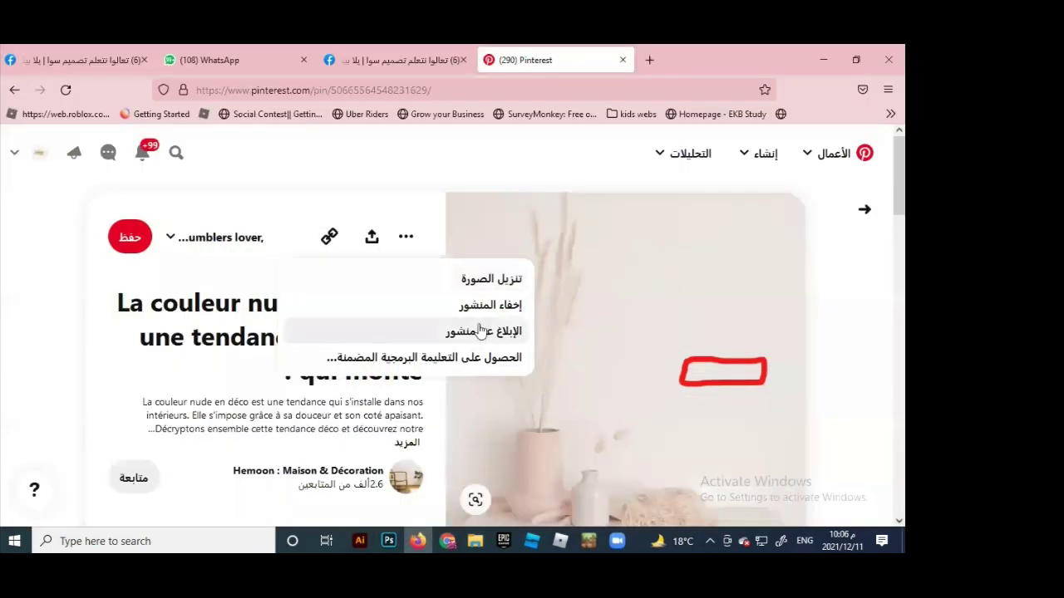
pyautogui.hotkey('alt', 'Left')
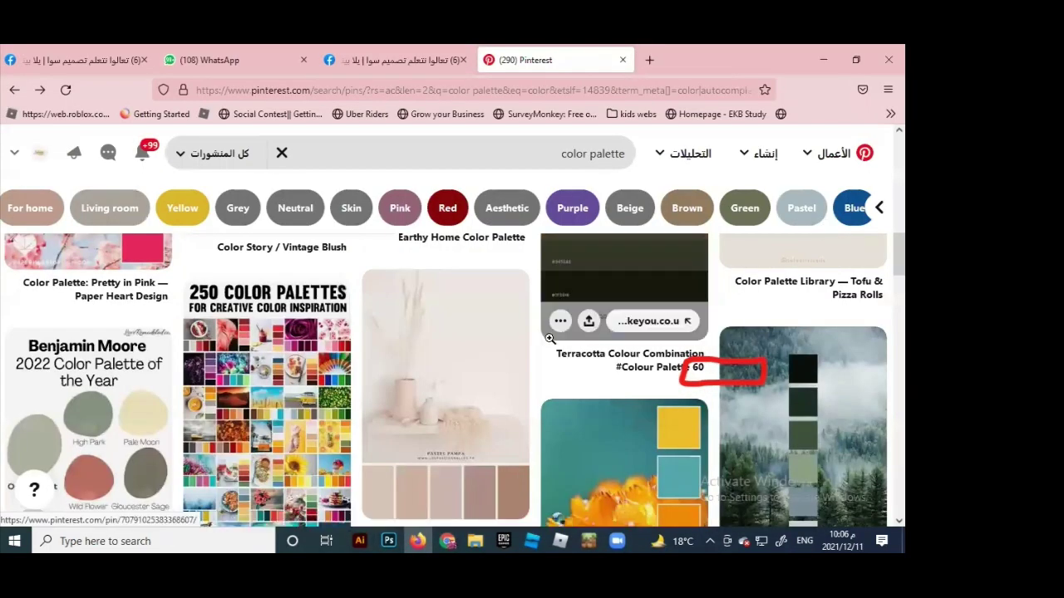
pyautogui.scroll(-2, 296, 409)
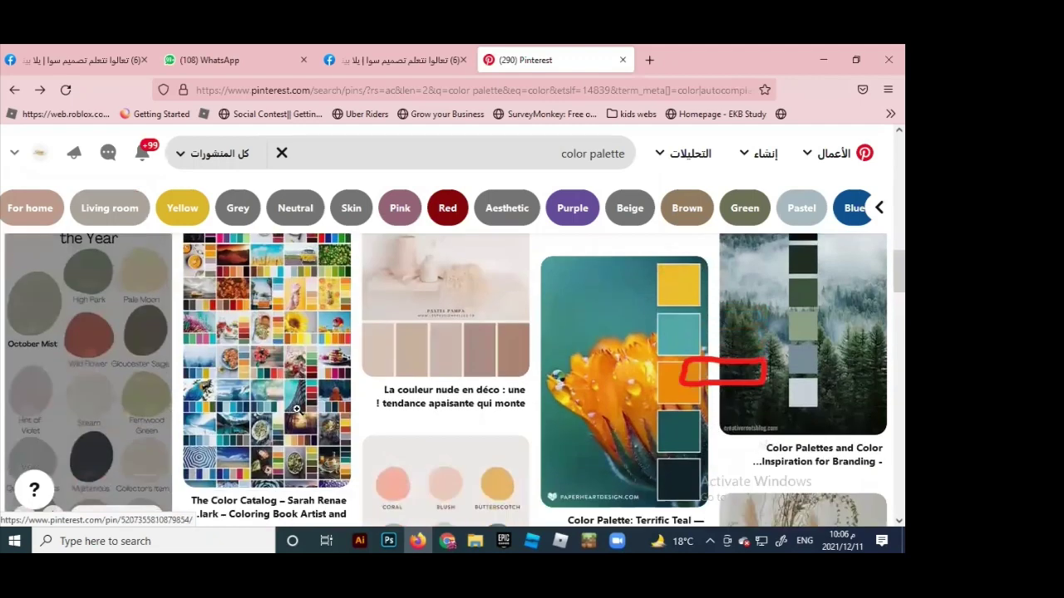
pyautogui.scroll(-5, 296, 409)
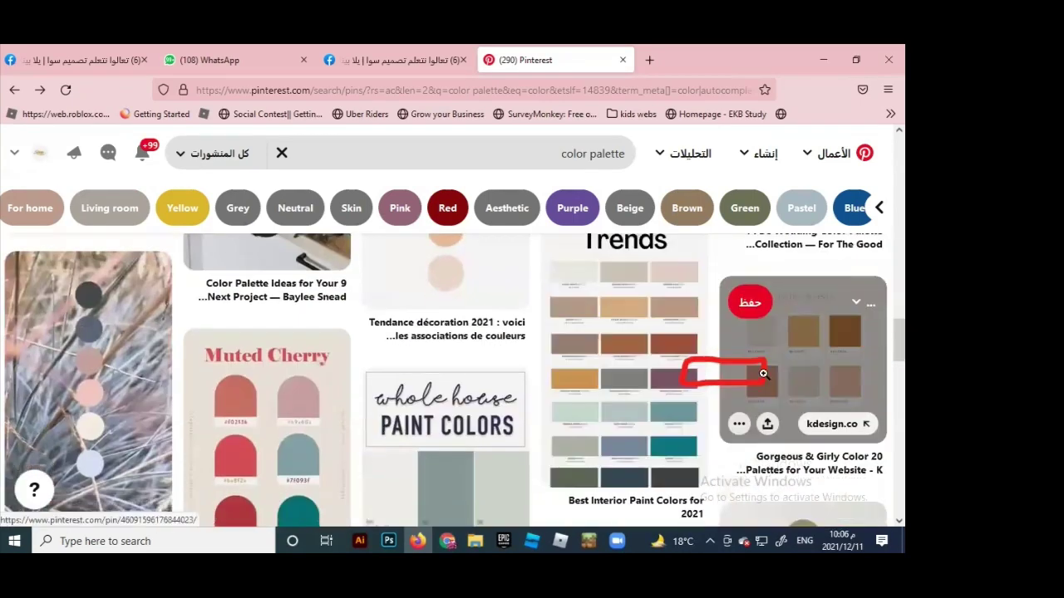
pyautogui.scroll(-6, 763, 374)
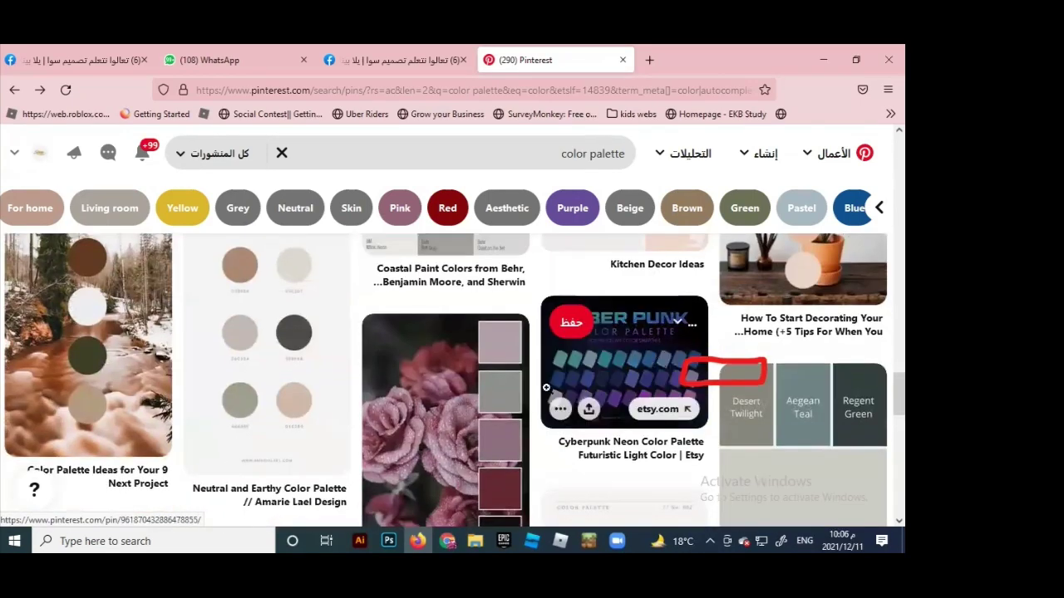
# Browse the color palette results, open the pin with red berries in a turquoise vase, and view its red and teal color strips.
pyautogui.scroll(-6, 349, 420)
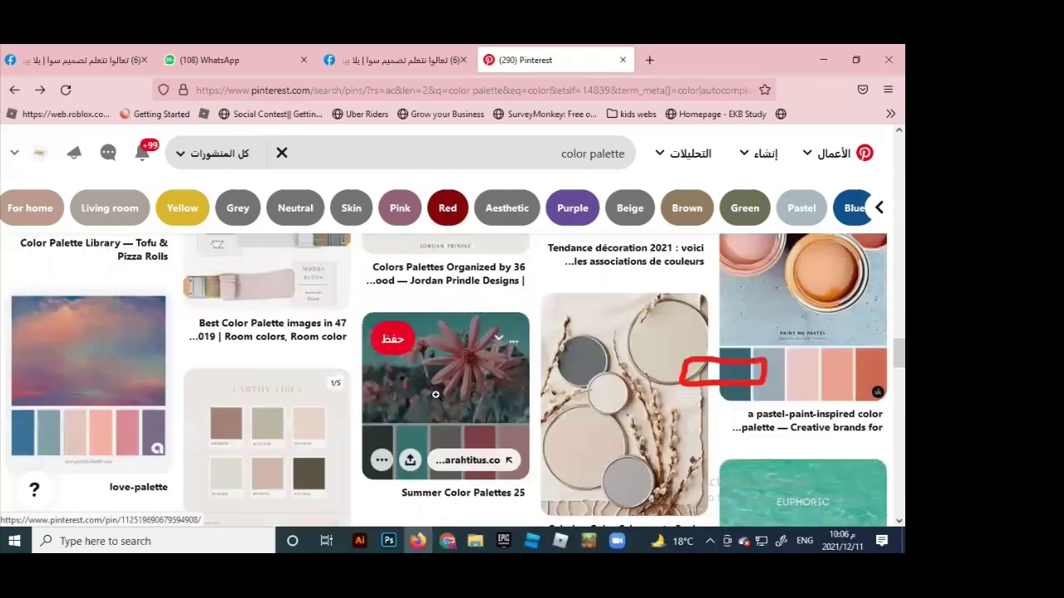
pyautogui.scroll(-4, 374, 407)
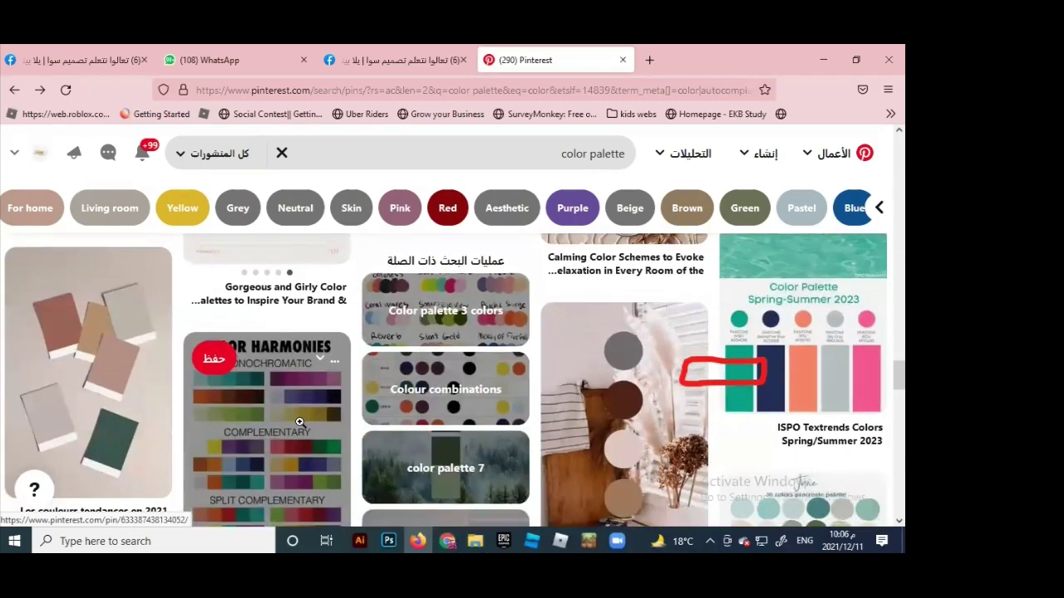
pyautogui.scroll(-6, 300, 422)
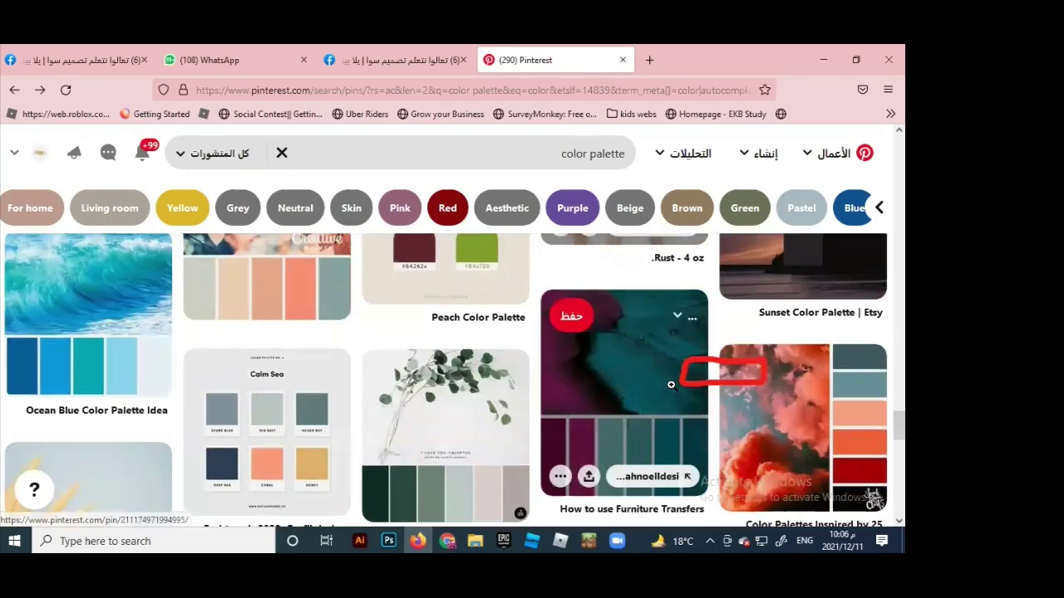
pyautogui.scroll(-4, 671, 384)
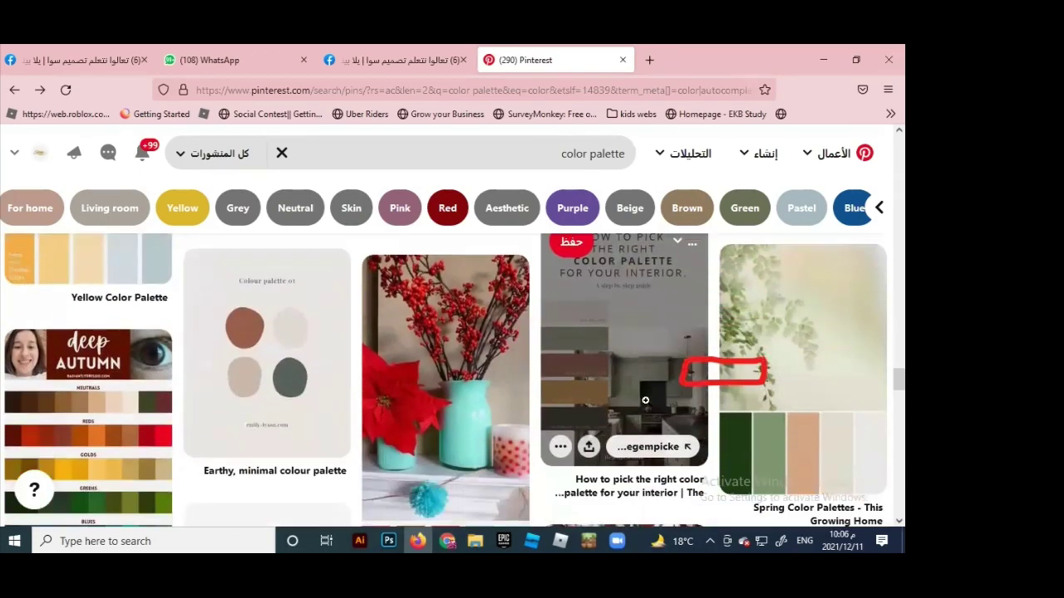
pyautogui.scroll(-2, 645, 400)
pyautogui.click(429, 320)
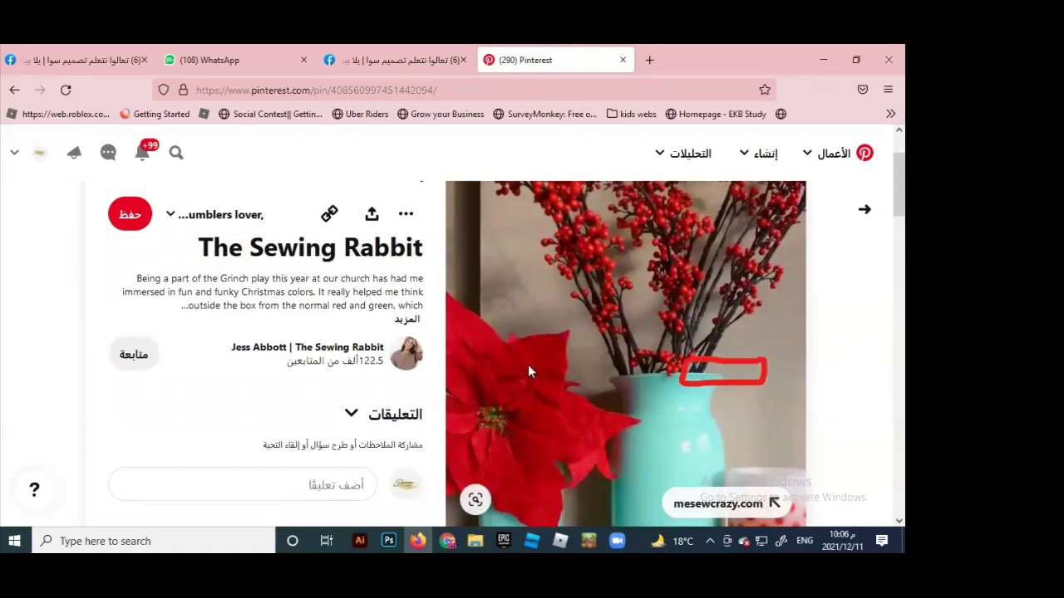
pyautogui.scroll(-3, 529, 366)
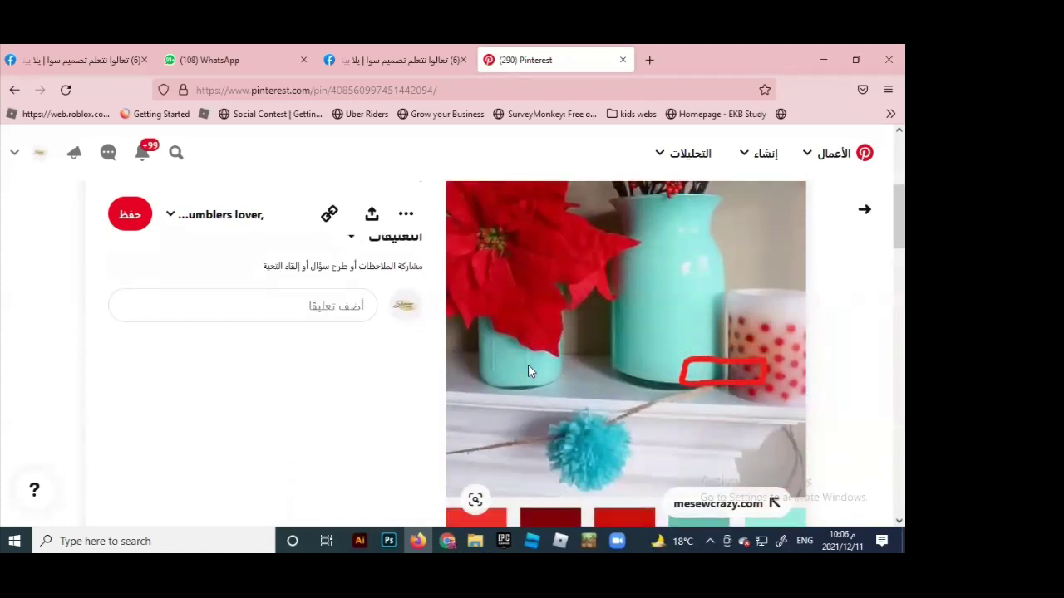
pyautogui.scroll(-3, 532, 369)
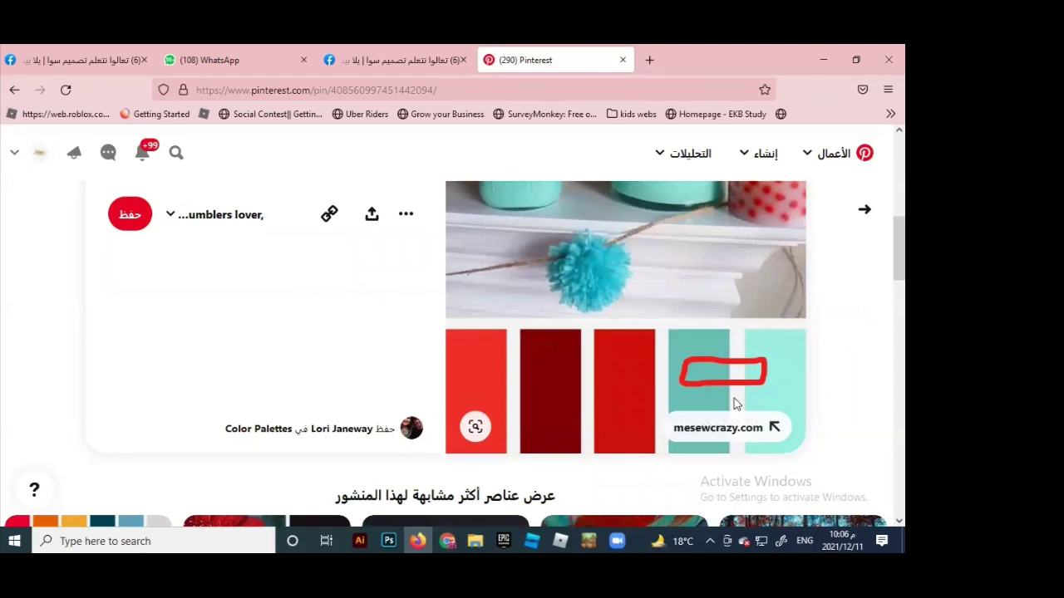
pyautogui.scroll(-1, 582, 403)
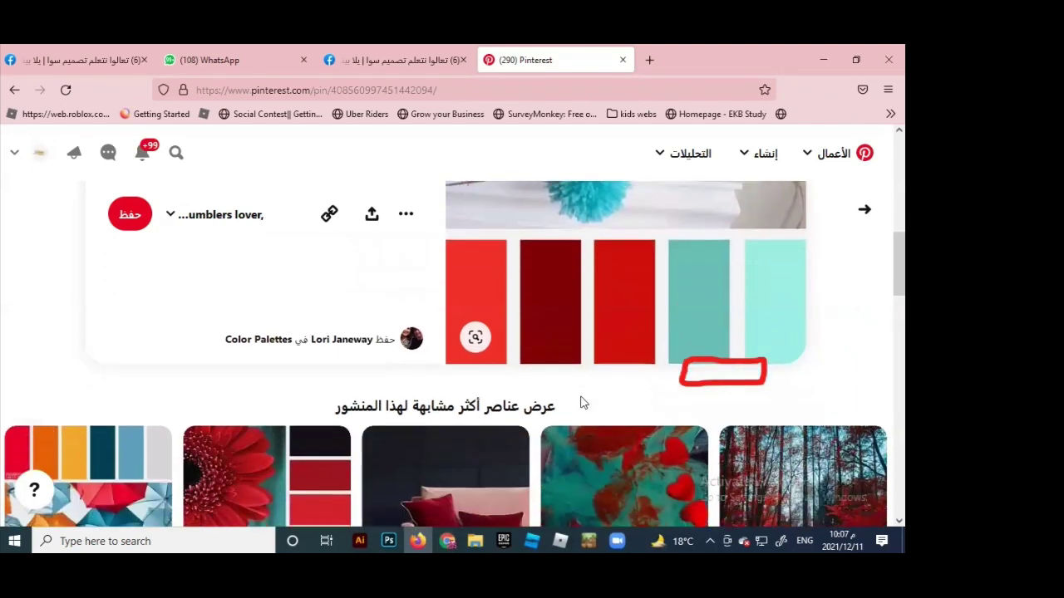
# From the similar pins, open the red gerbera palette and the red rose palette "The Best Summer Colors for Quilts" to view their swatches.
pyautogui.scroll(-2, 582, 402)
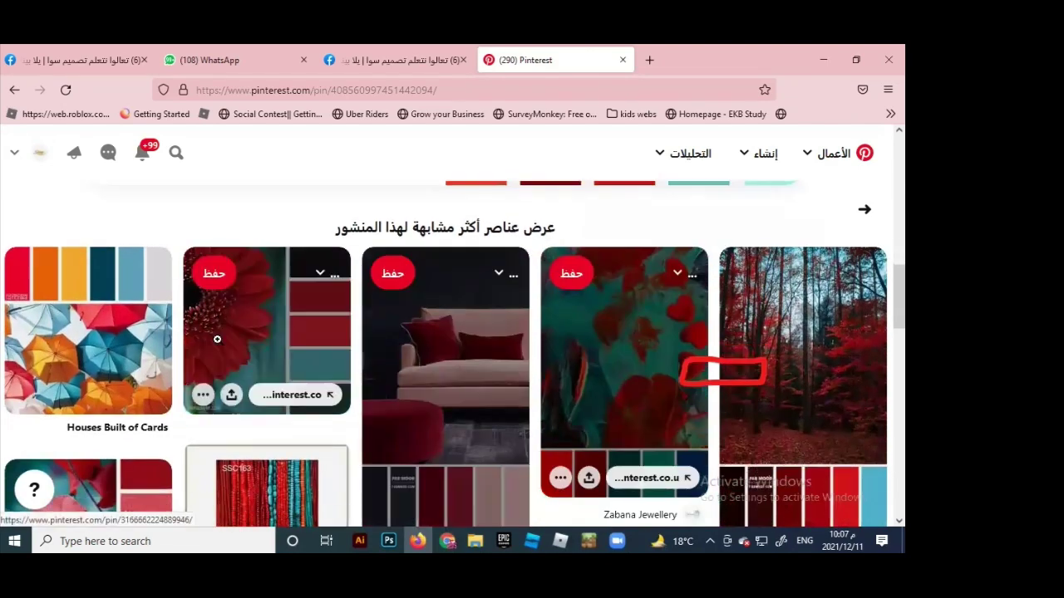
pyautogui.click(218, 380)
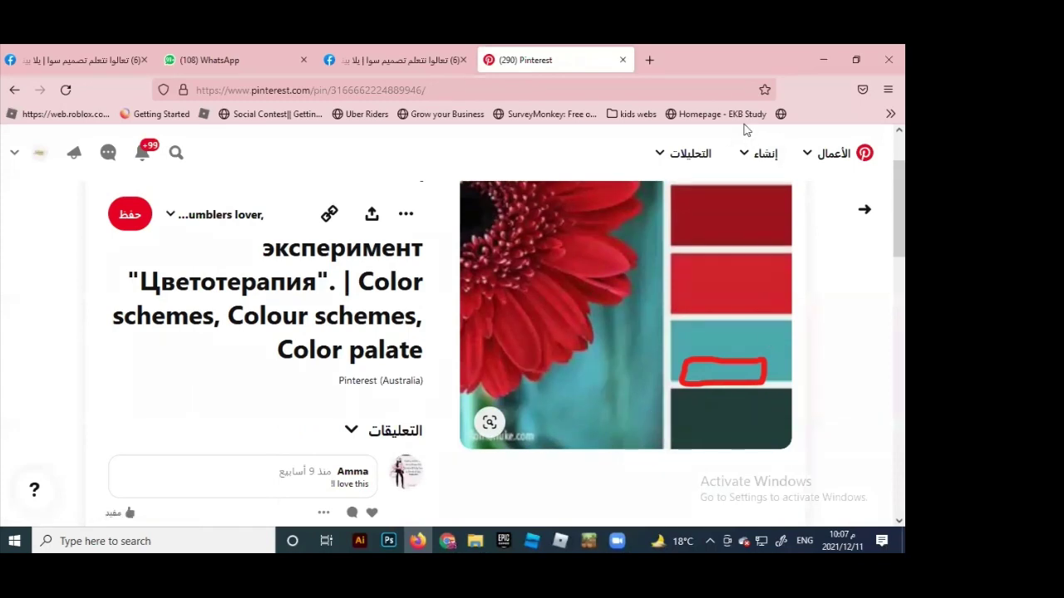
pyautogui.scroll(-3, 475, 310)
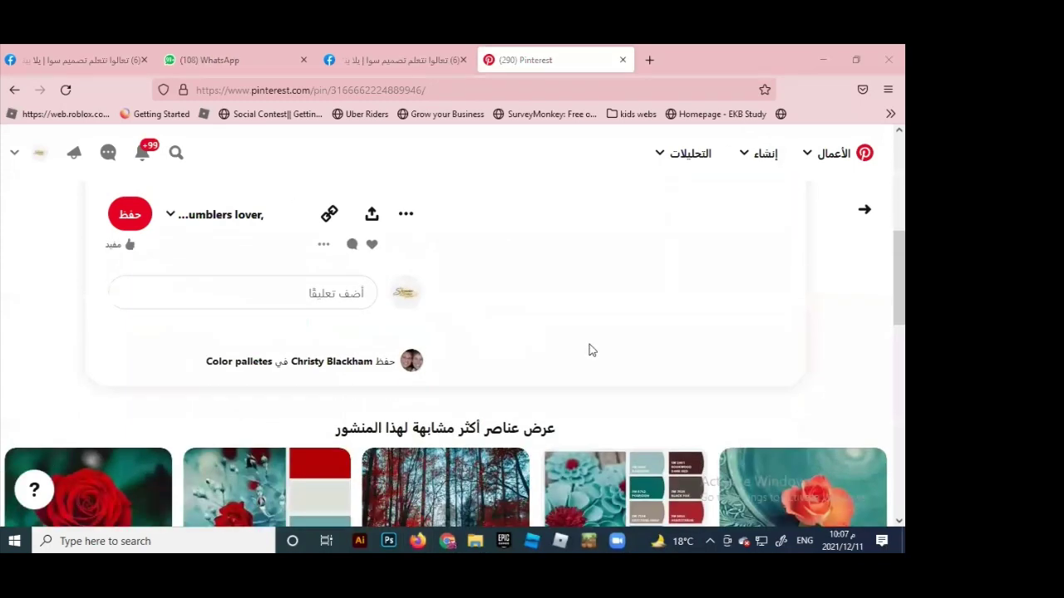
pyautogui.scroll(-2, 590, 345)
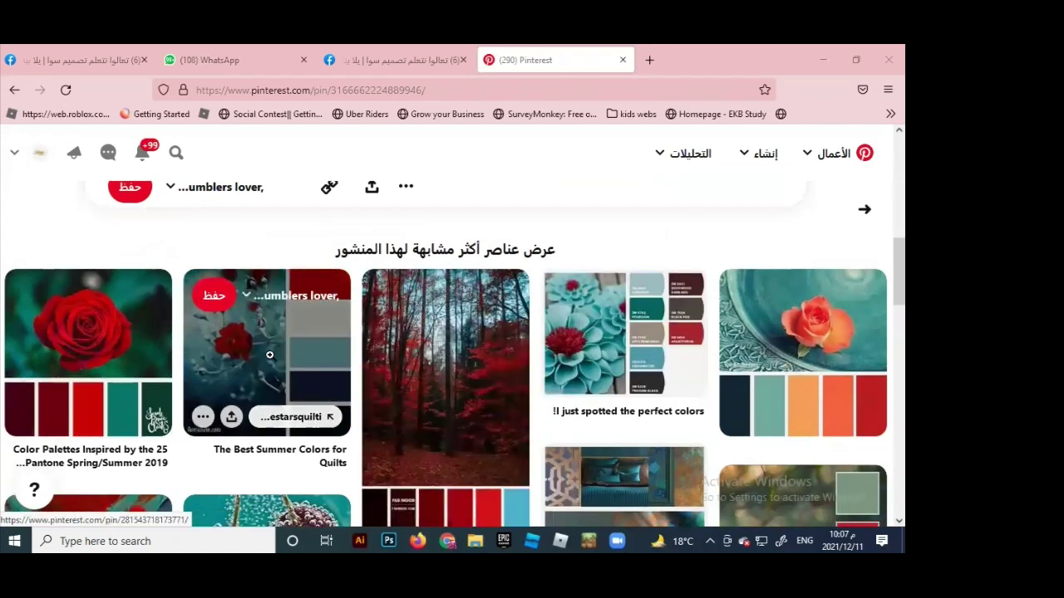
pyautogui.click(269, 354)
pyautogui.scroll(-1, 749, 402)
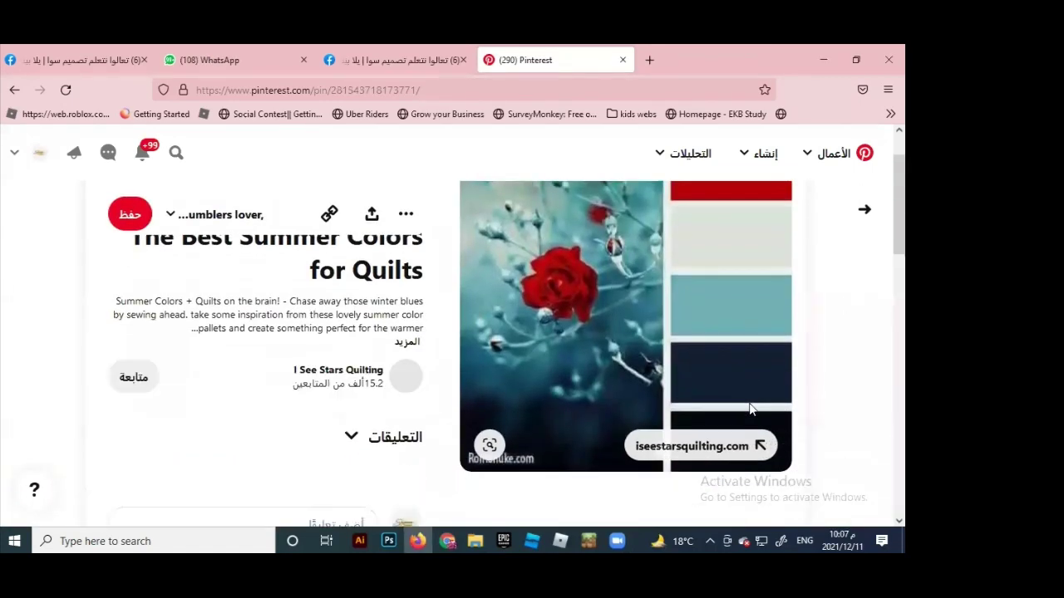
pyautogui.scroll(-1, 750, 398)
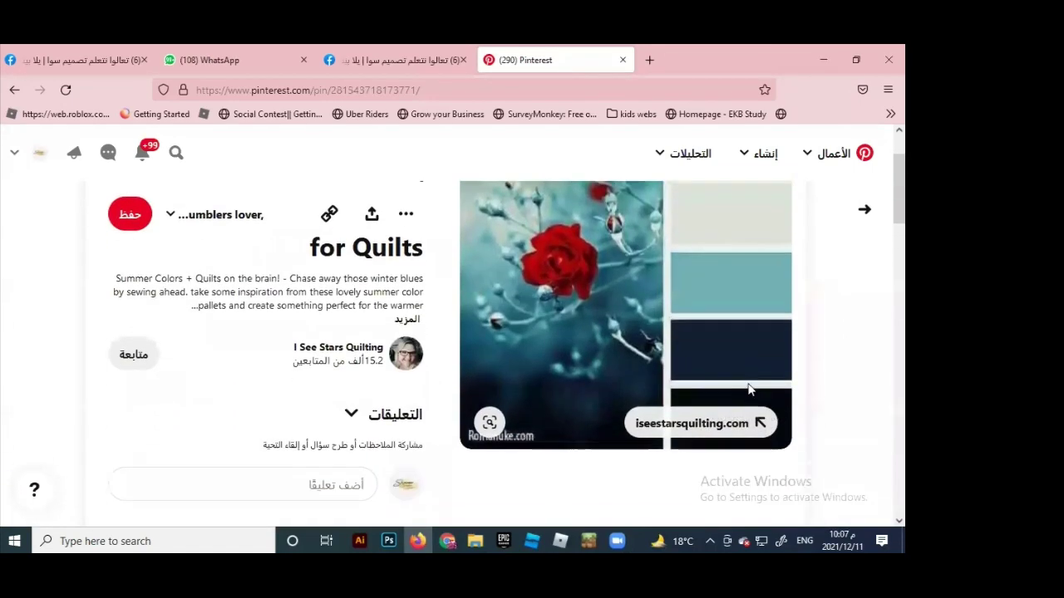
# Return to the red gerbera pin and browse the similar color palettes below it.
pyautogui.click(863, 206)
pyautogui.scroll(-5, 745, 359)
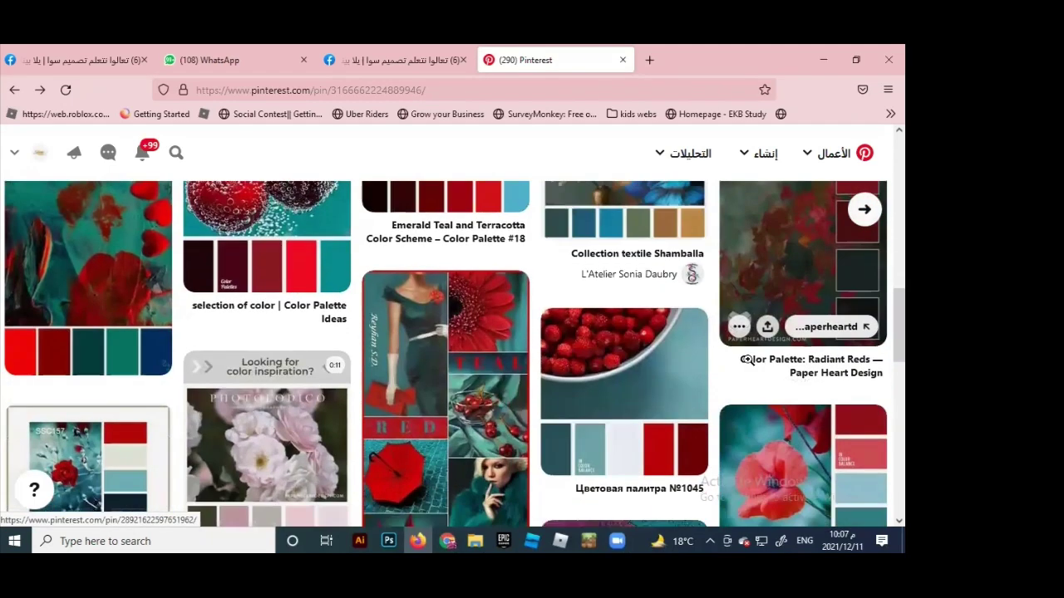
pyautogui.scroll(-10, 746, 359)
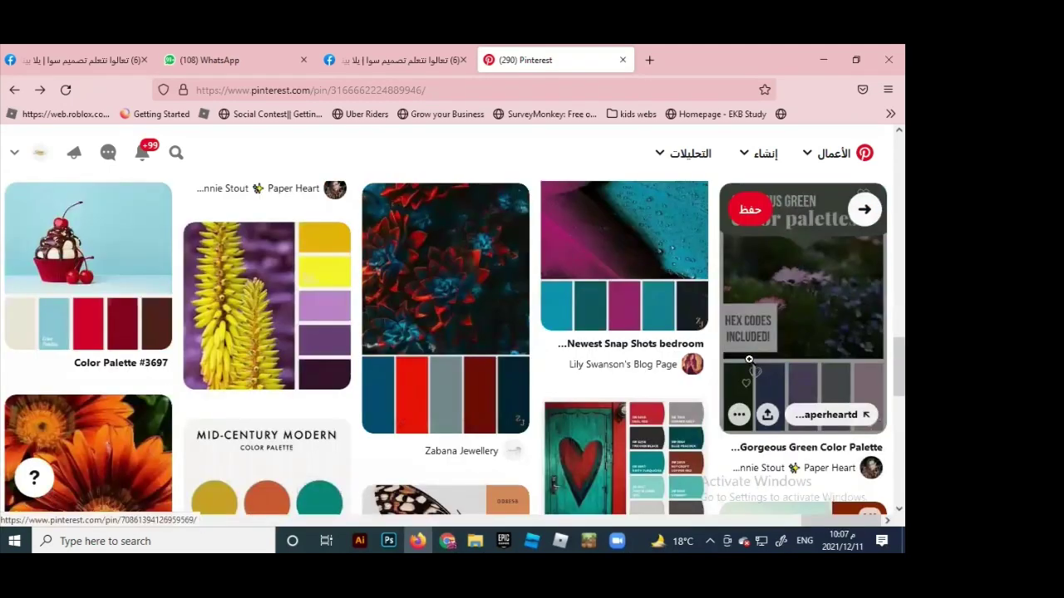